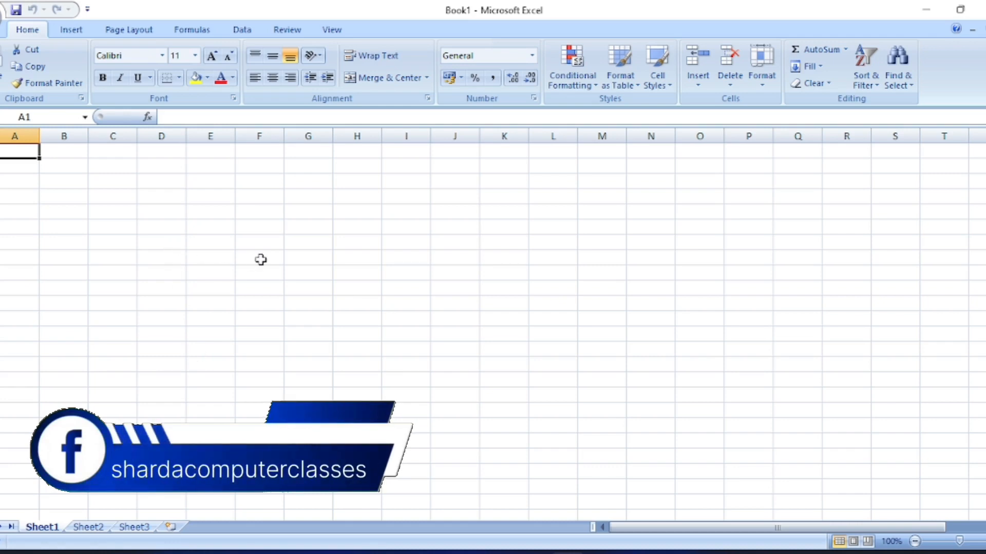
Step: Format the range F7:N19 as a table without existing headers, using the medium style with a purple header and grey banded rows
left_click_drag(239, 237, 640, 418)
left_click(620, 80)
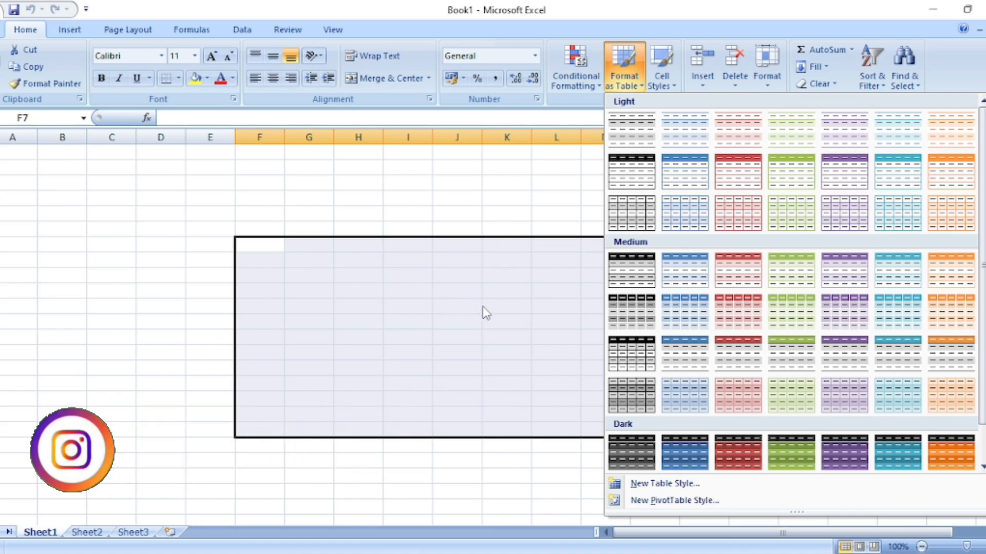
scroll(795, 282, "down", 1)
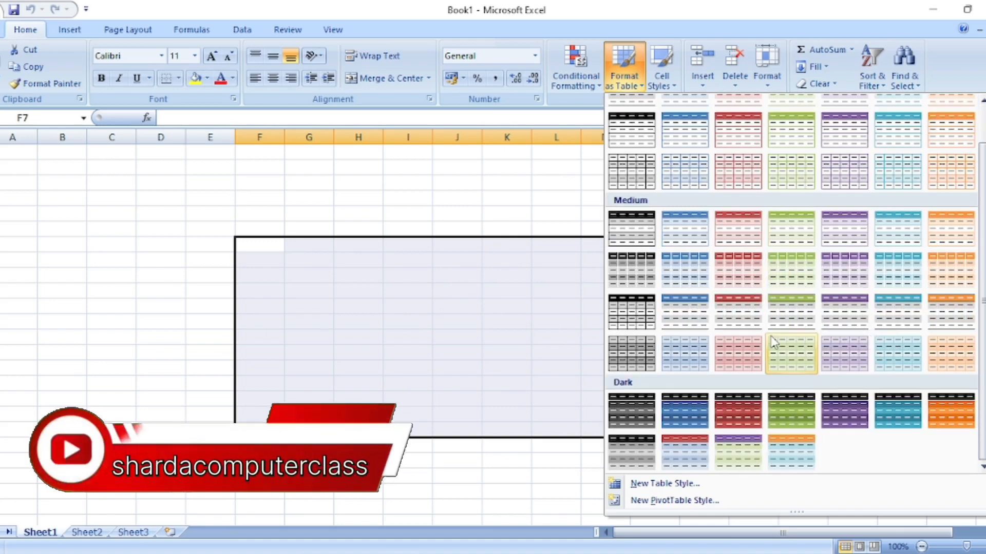
scroll(770, 343, "up", 1)
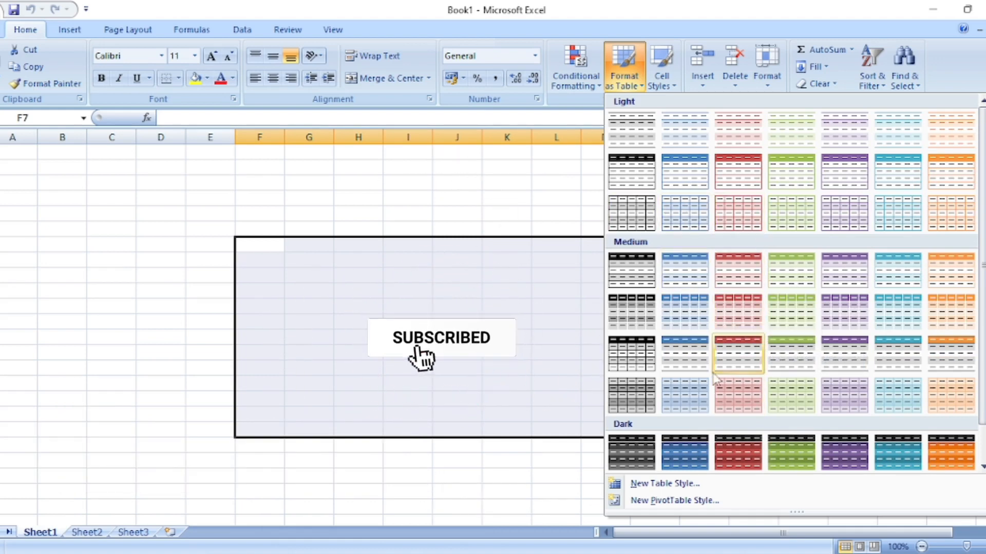
scroll(879, 333, "down", 1)
left_click(847, 322)
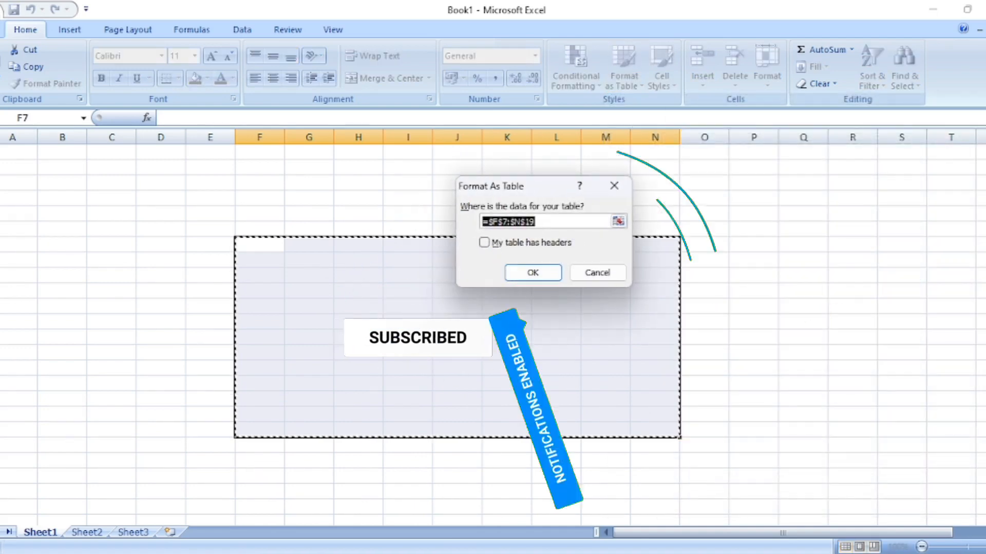
left_click(533, 272)
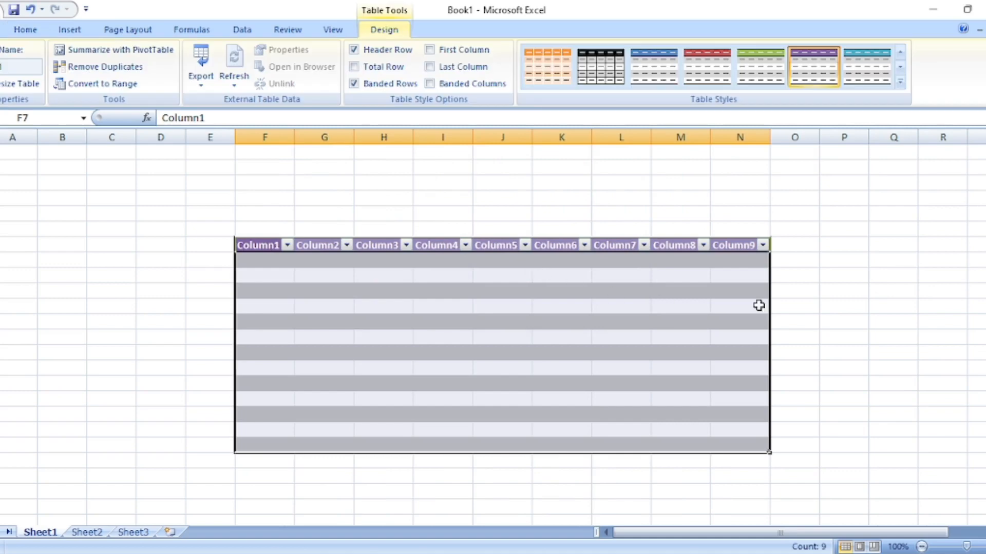
left_click(793, 306)
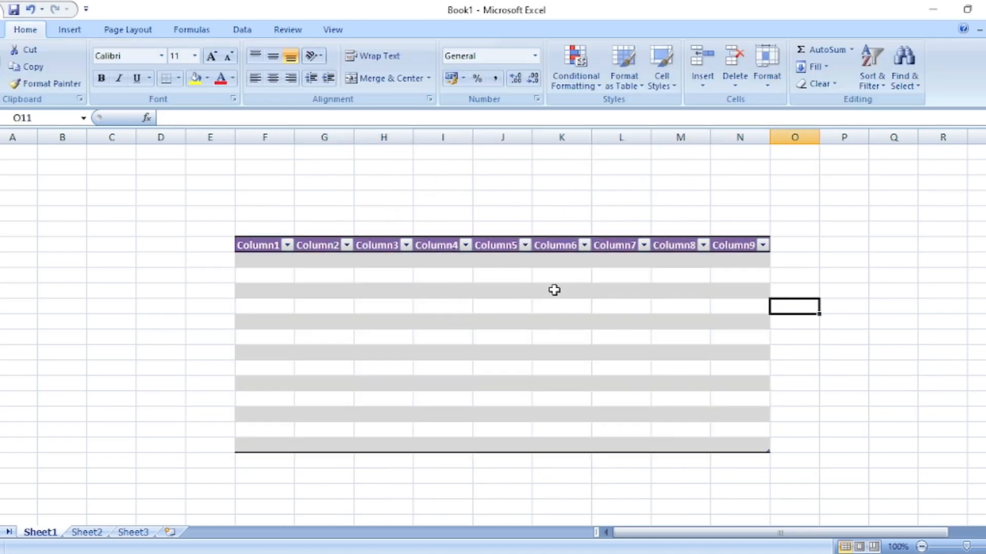
Step: Rename the table's first column header to "Name"
left_click(272, 238)
left_click(273, 245)
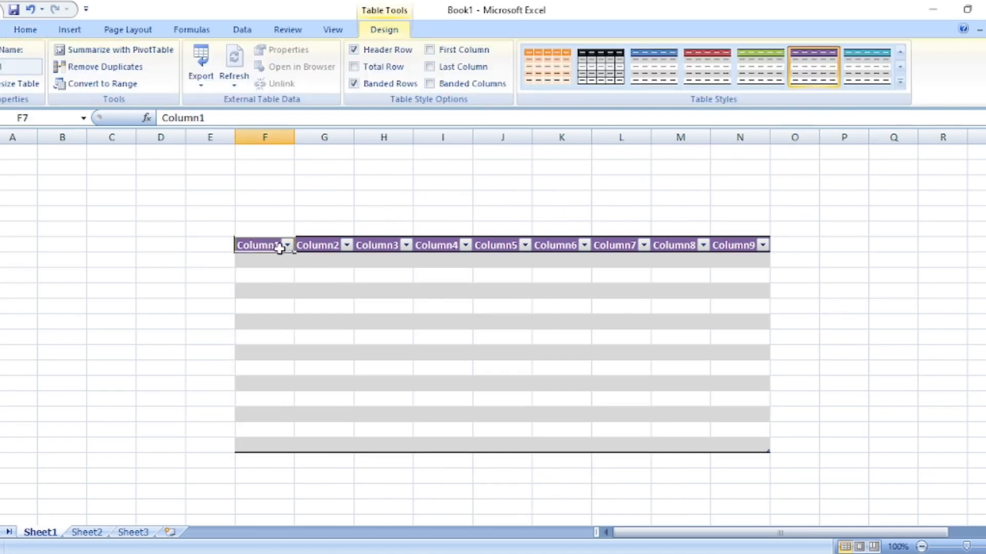
double_click(276, 245)
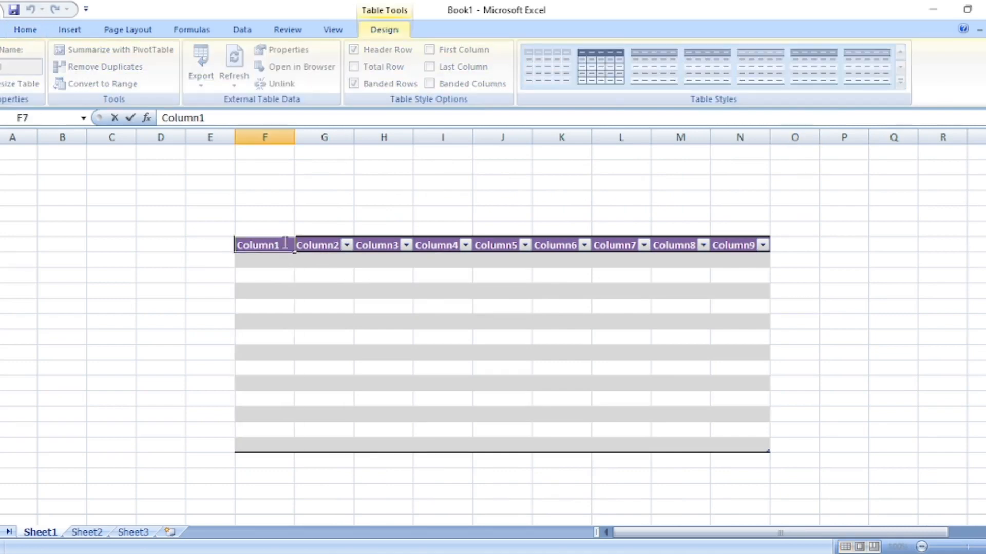
key("BackSpace")
key("BackSpace")
key("BackSpace")
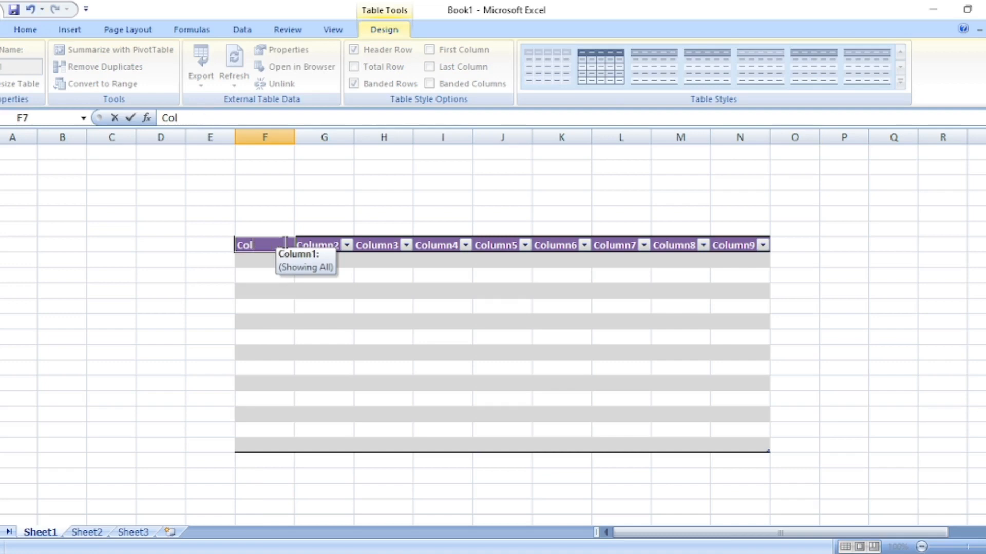
key("BackSpace")
type("Name")
key("Return")
Step: Rename the table's second column header to "Fathers name"
left_click(319, 245)
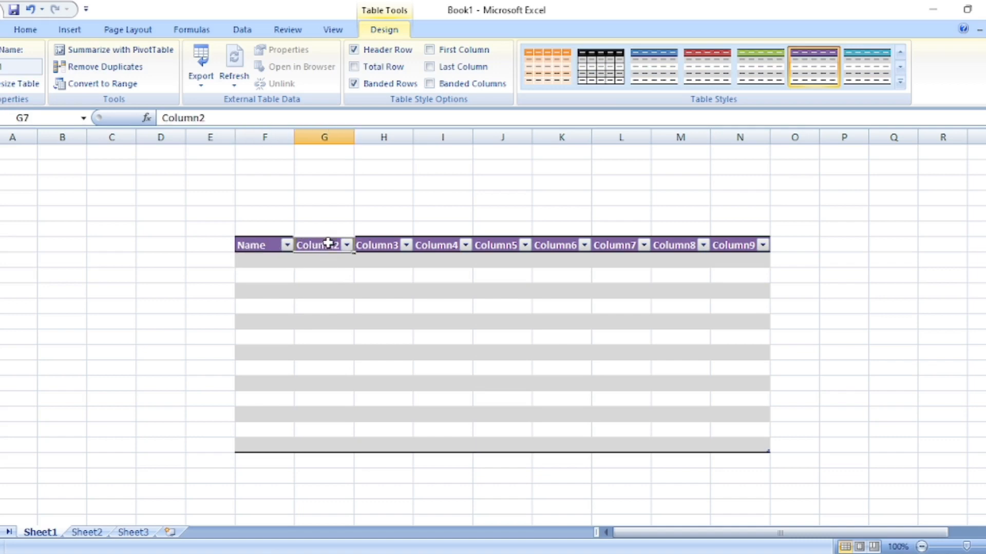
double_click(332, 245)
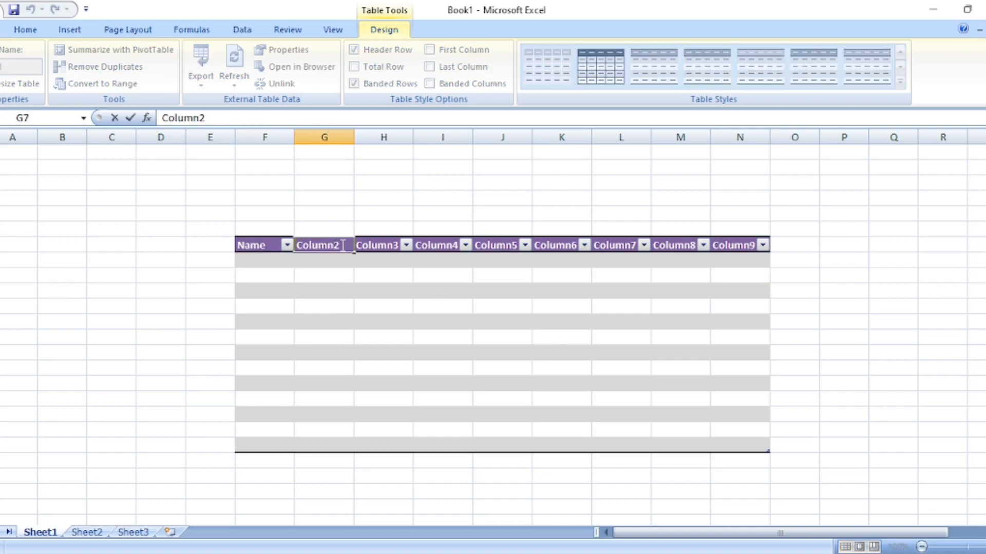
key("BackSpace")
key("BackSpace")
key("BackSpace")
key("BackSpace")
key("BackSpace")
key("BackSpace")
key("BackSpace")
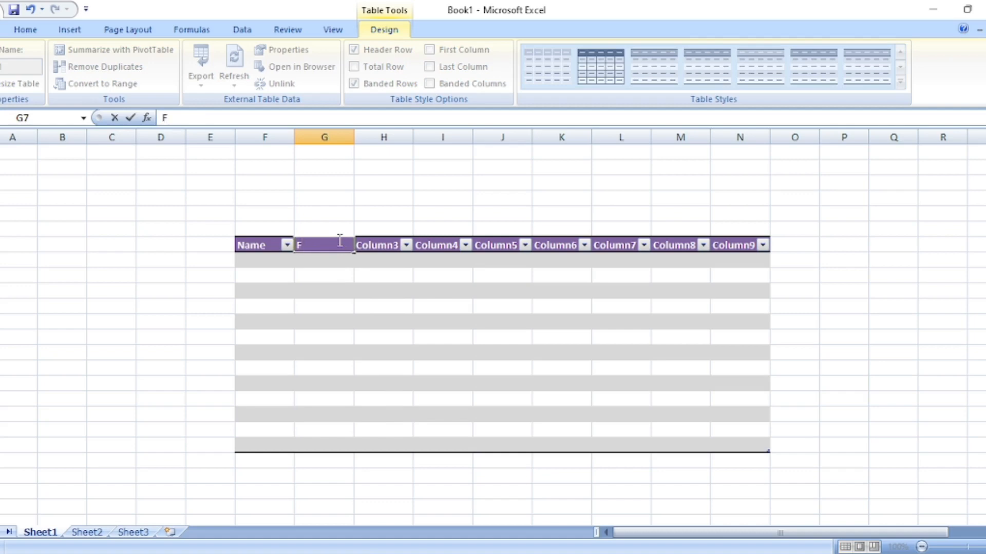
type("Fathers name")
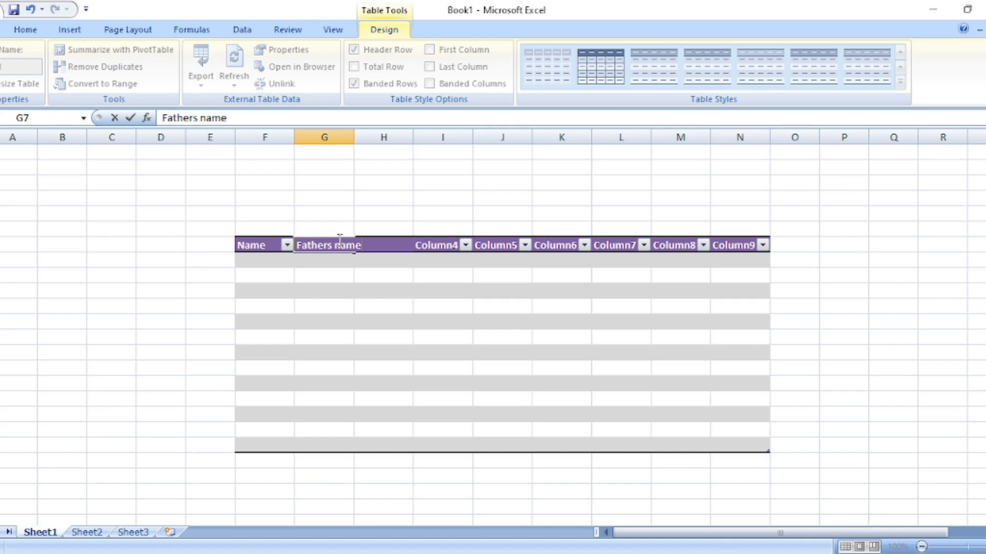
key("Return")
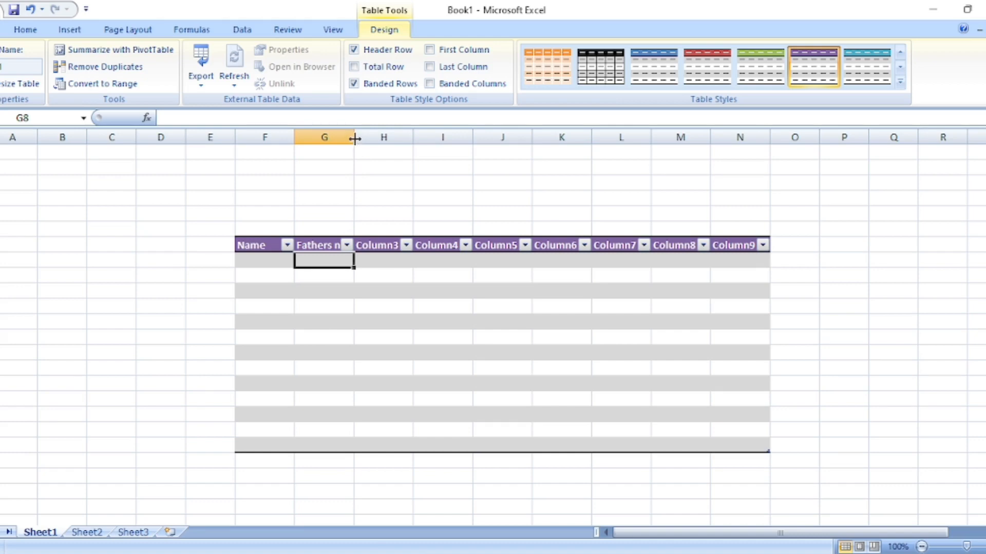
Step: Widen column G so that the "Fathers name" header fits with some space to spare
left_click_drag(354, 138, 388, 147)
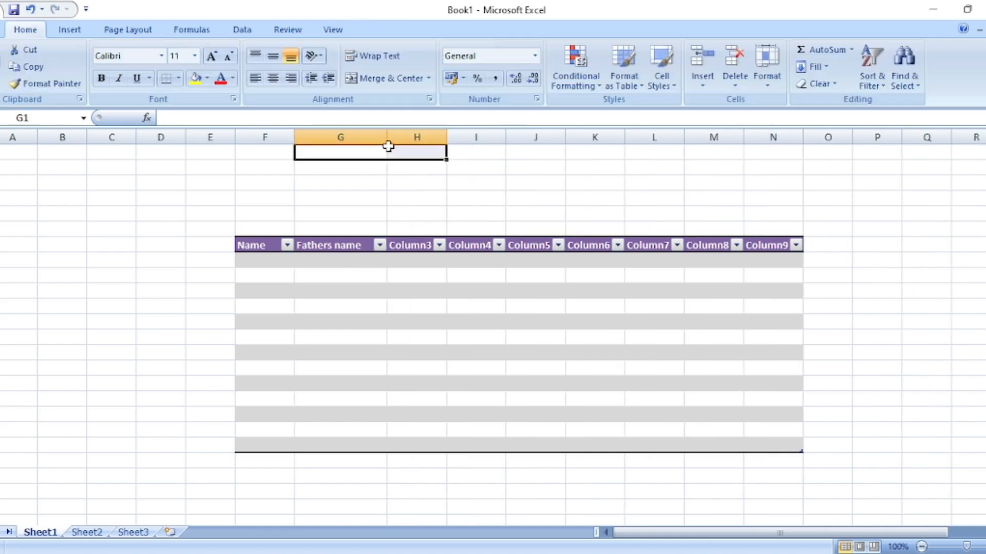
double_click(388, 138)
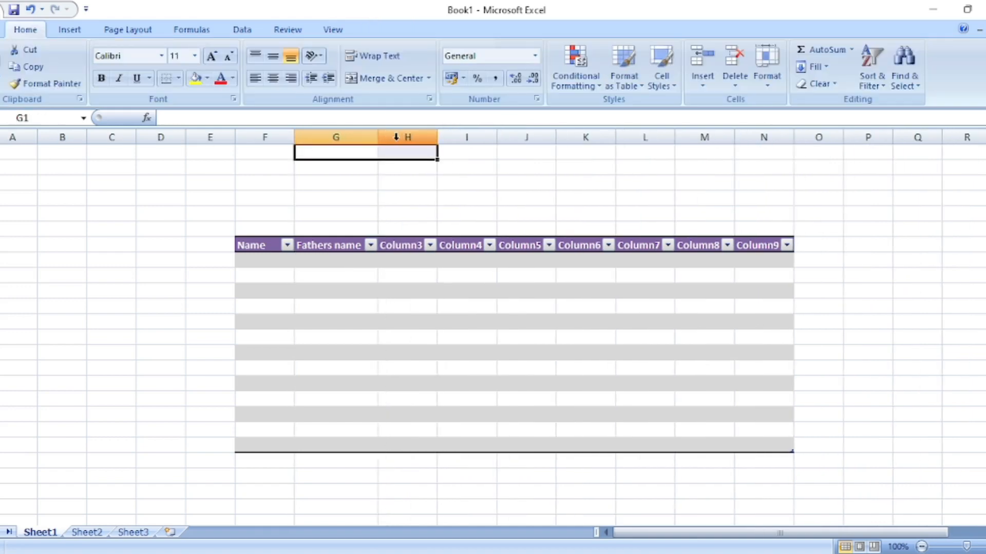
left_click(376, 196)
left_click_drag(377, 141, 401, 146)
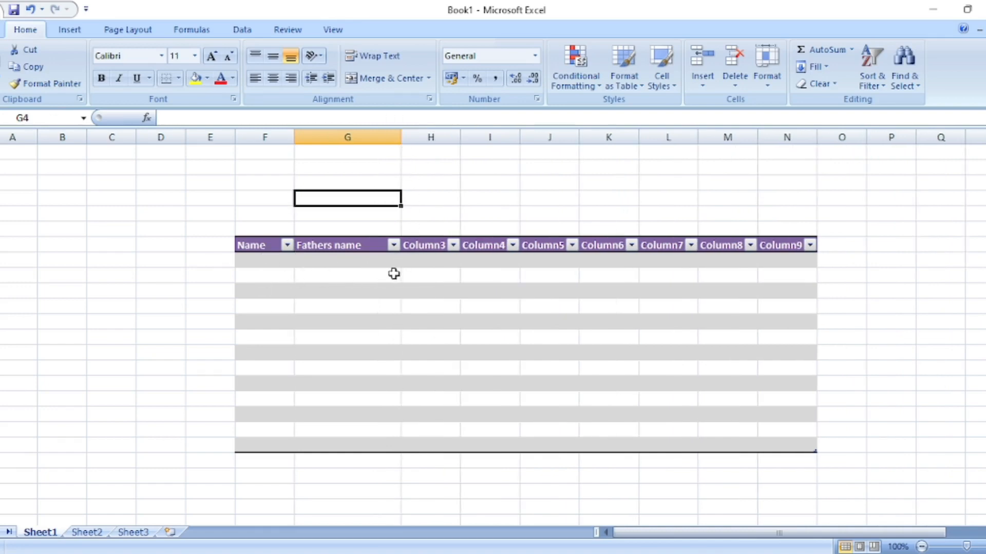
Step: Rename the table's third column header to "Age"
left_click(420, 248)
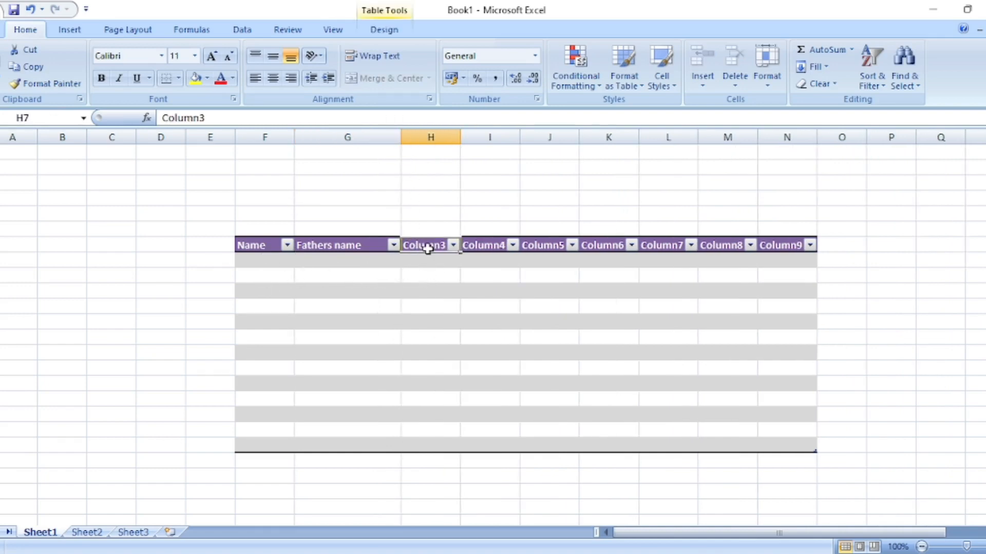
double_click(429, 248)
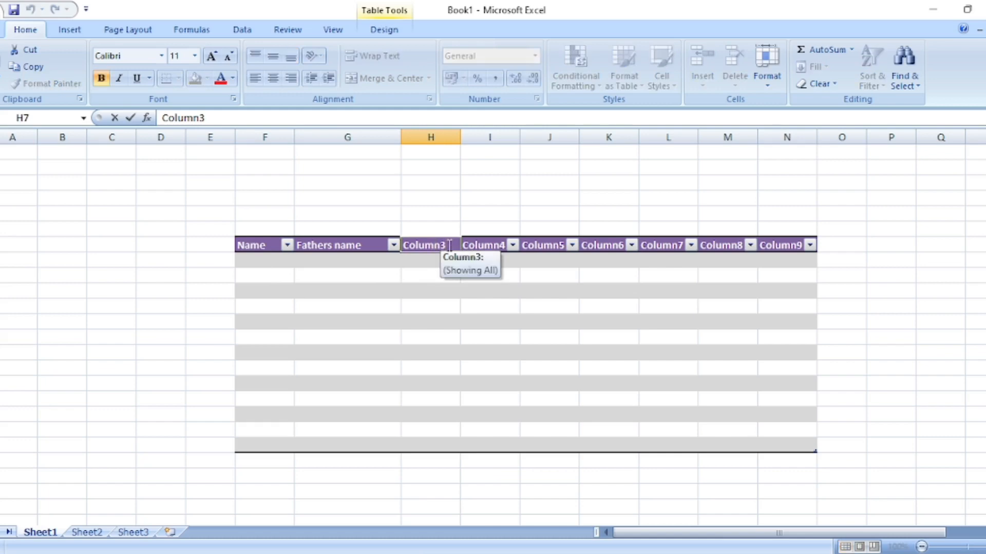
key("BackSpace")
key("BackSpace")
key("BackSpace")
key("BackSpace")
key("BackSpace")
key("BackSpace")
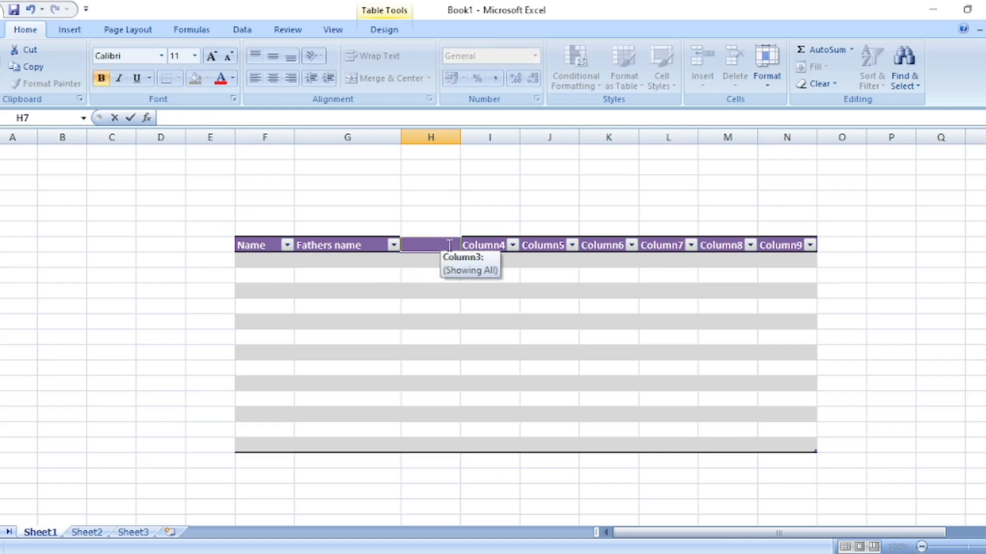
type("Age")
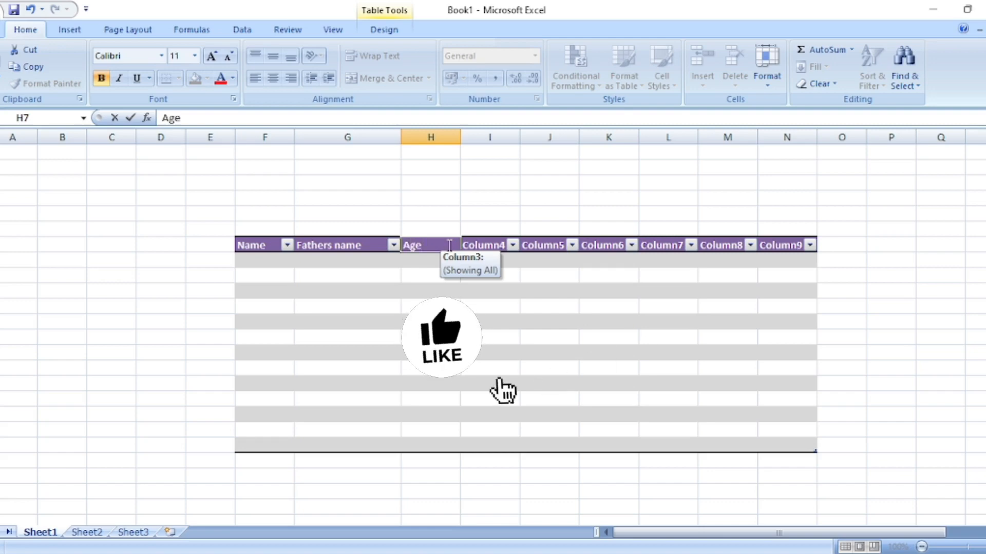
Step: Rename the table's fourth column header to "Gender"
left_click(483, 243)
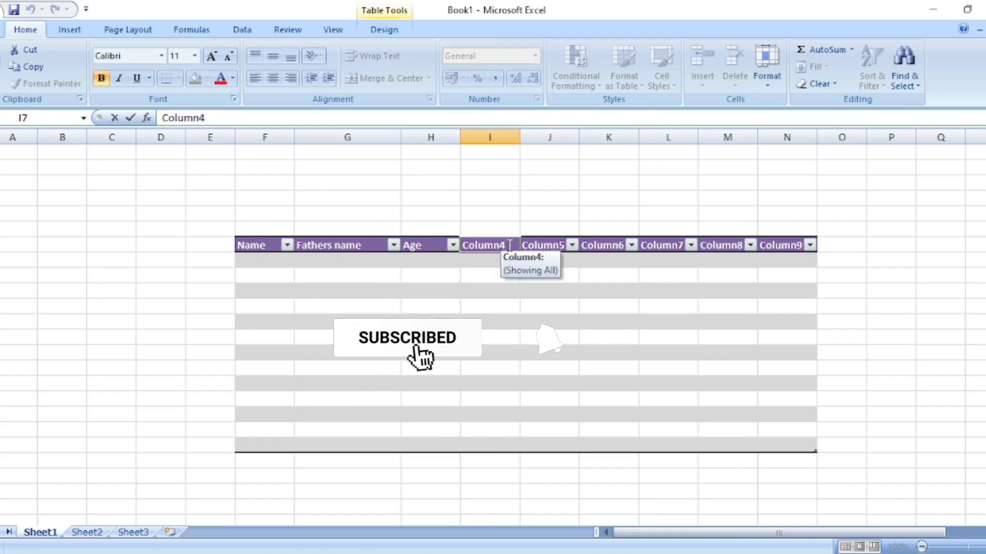
key("BackSpace")
key("BackSpace")
key("BackSpace")
key("BackSpace")
key("BackSpace")
key("BackSpace")
key("BackSpace")
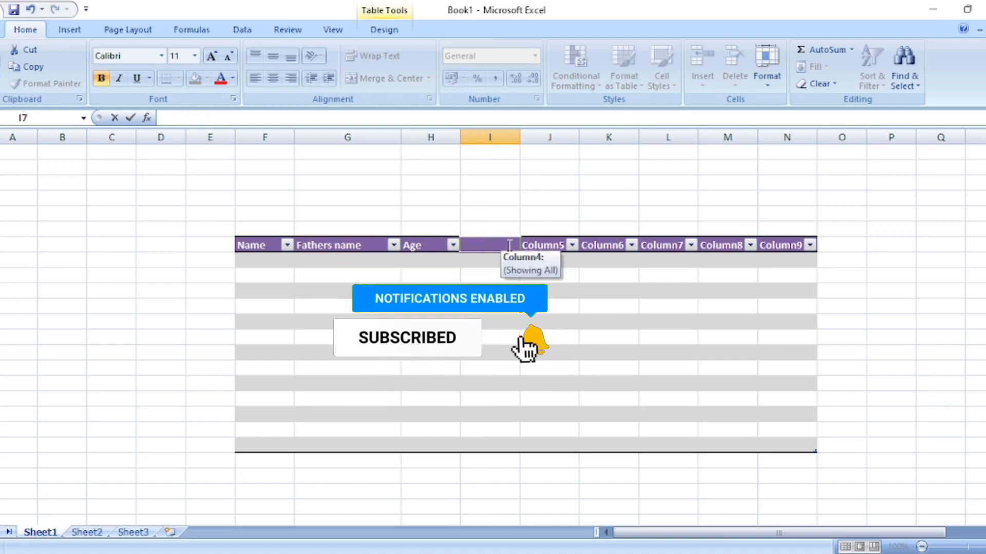
type("Gender")
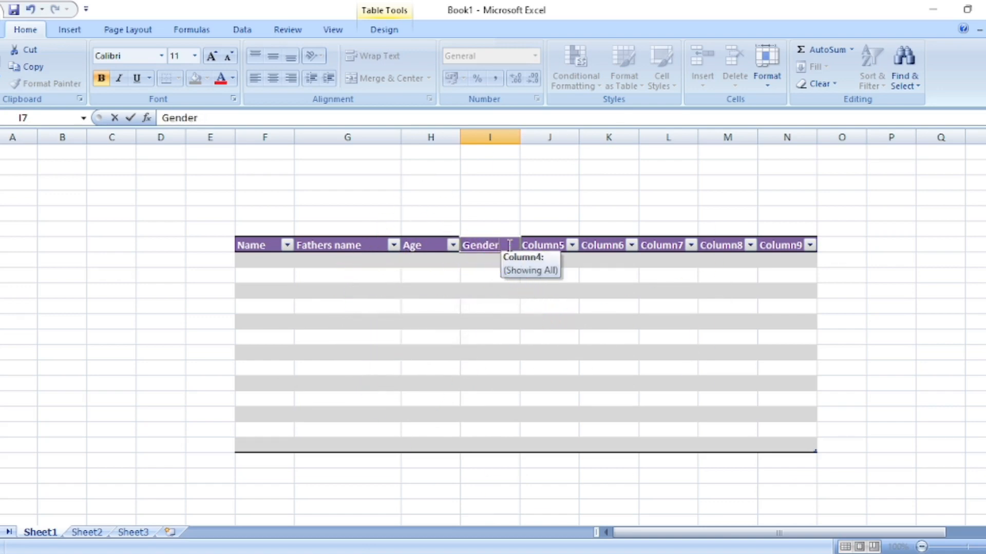
Step: Rename the table's fifth column header to "Maths"
left_click(539, 245)
double_click(562, 246)
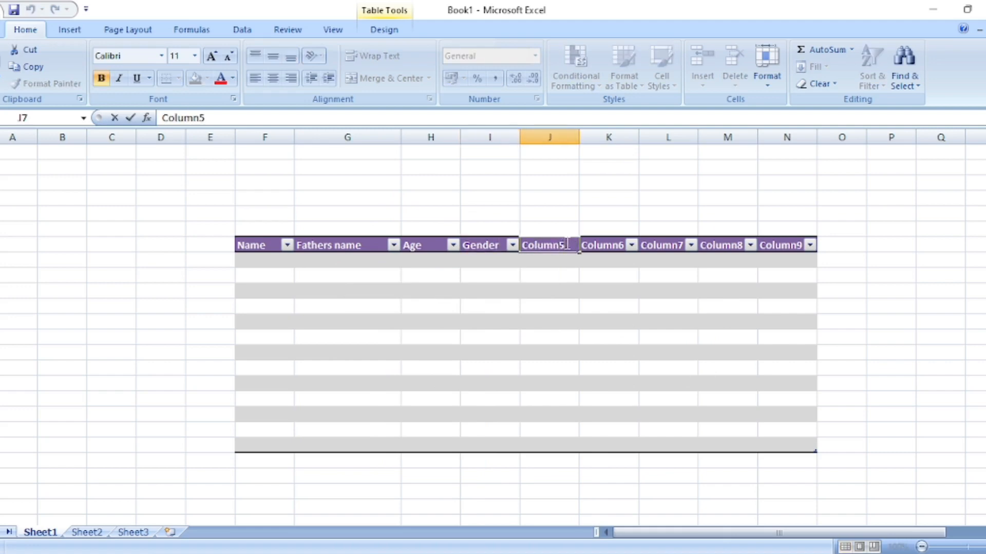
key("BackSpace")
key("BackSpace")
key("BackSpace")
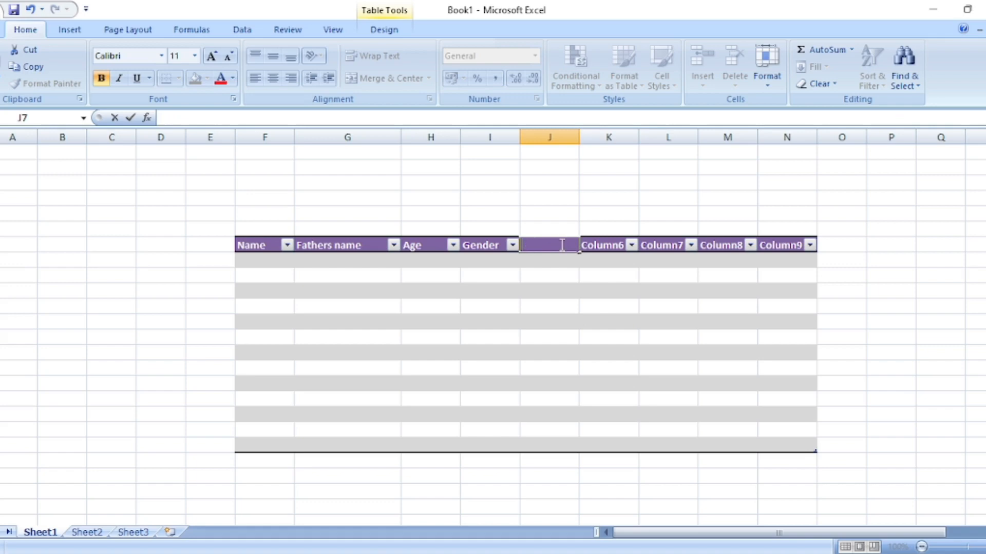
type("Maths")
Step: Rename the table's sixth column header to "Physics"
left_click(595, 246)
double_click(627, 243)
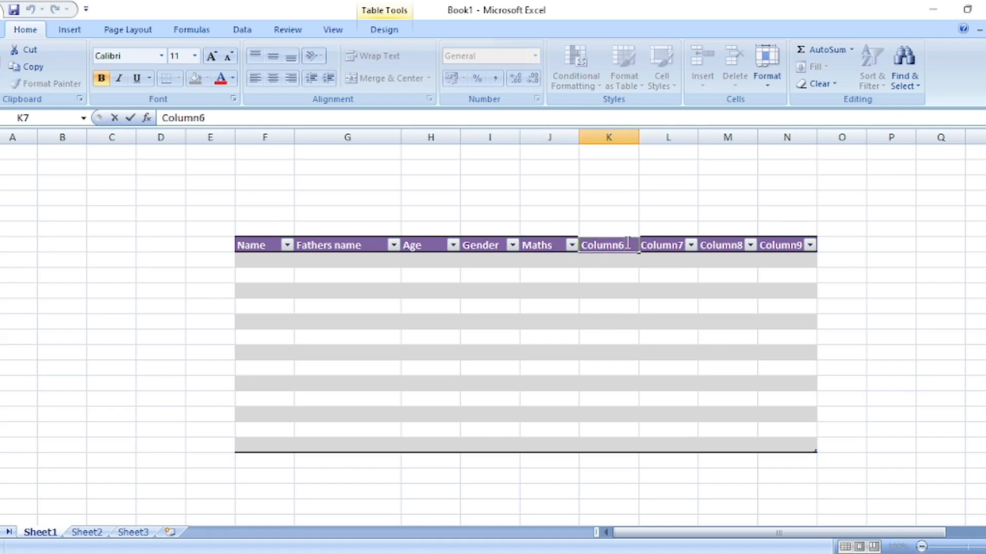
key("BackSpace")
key("BackSpace")
key("BackSpace")
key("BackSpace")
key("BackSpace")
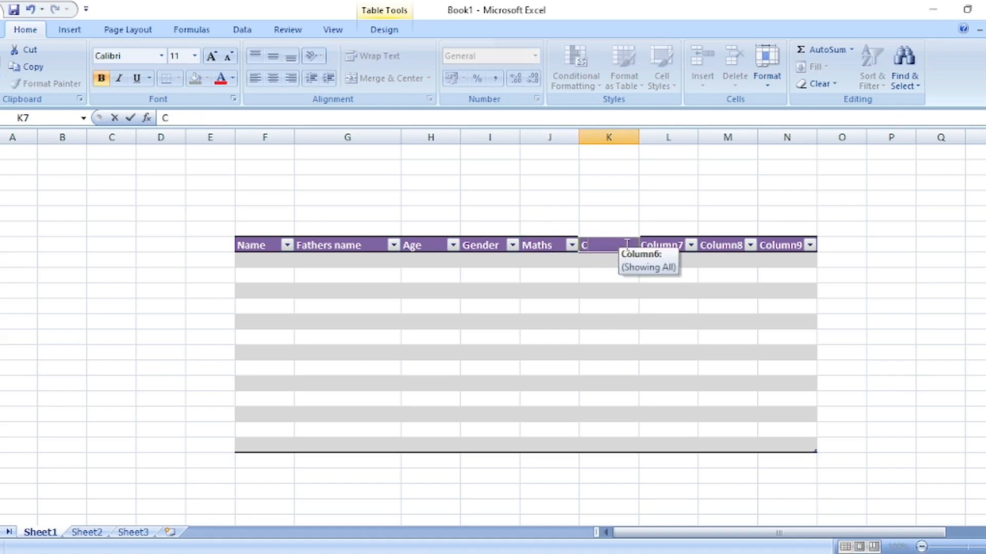
type("Physics")
Step: Rename the table's seventh column header to "Chemmistry" and widen column L to fit it
left_click(664, 245)
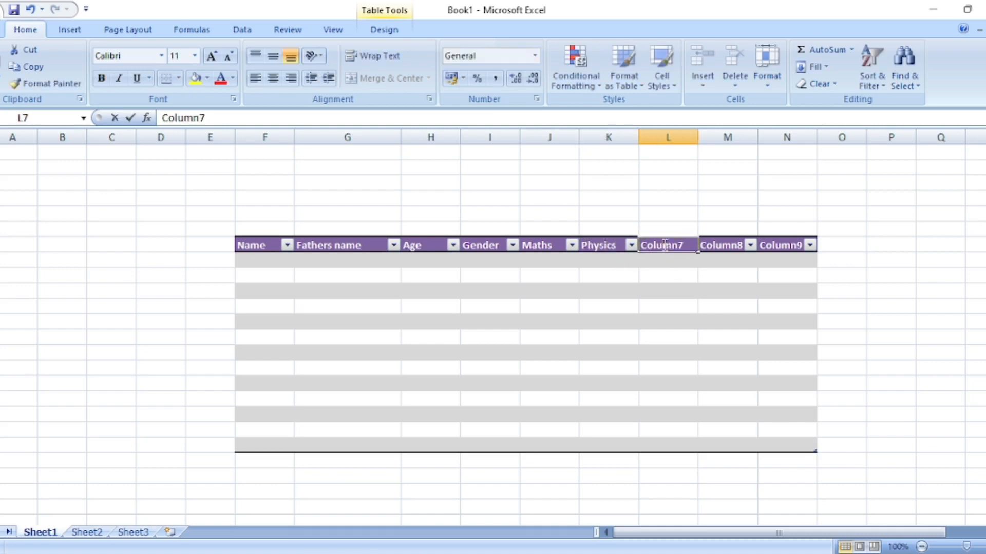
double_click(685, 245)
key("BackSpace")
key("BackSpace")
key("BackSpace")
key("BackSpace")
key("BackSpace")
key("BackSpace")
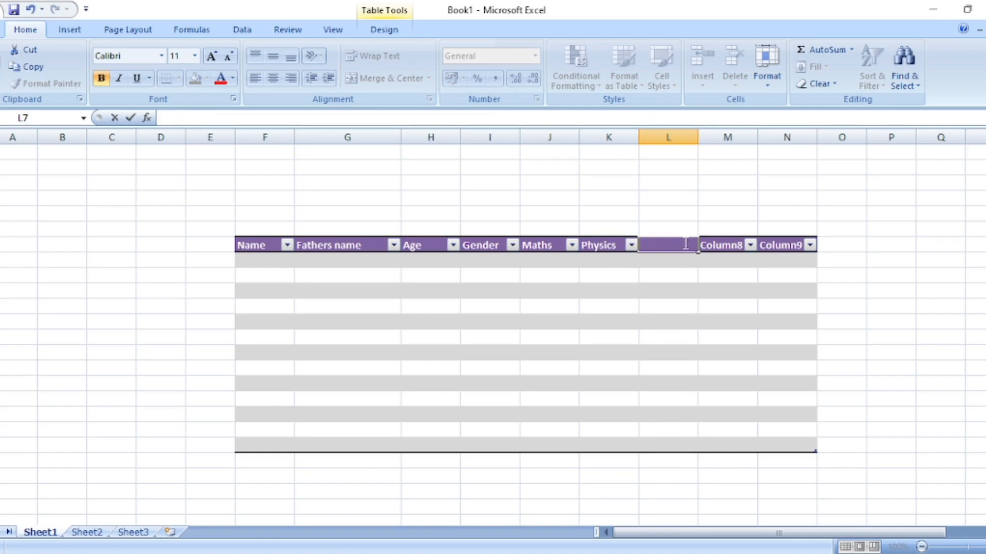
type("Chemsmis")
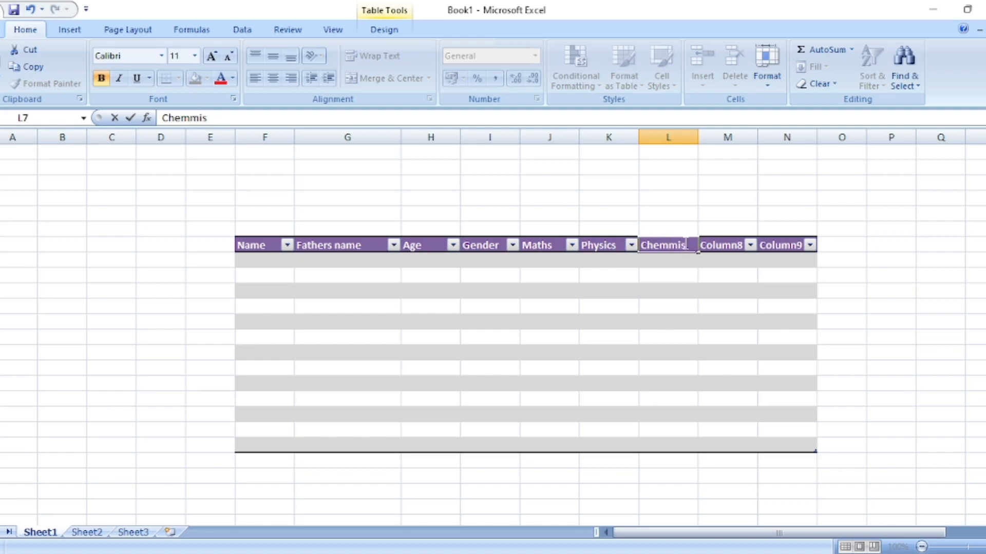
type("try")
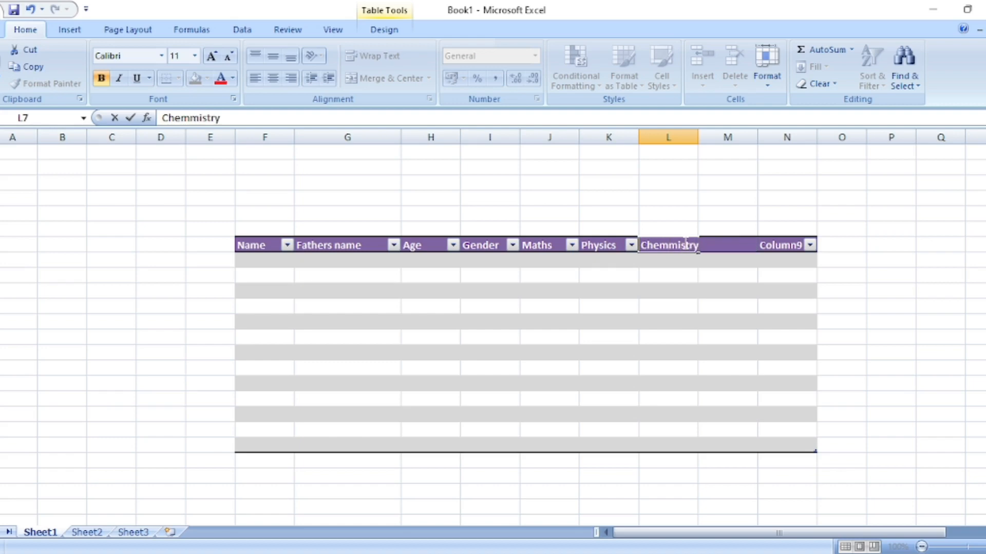
left_click(654, 320)
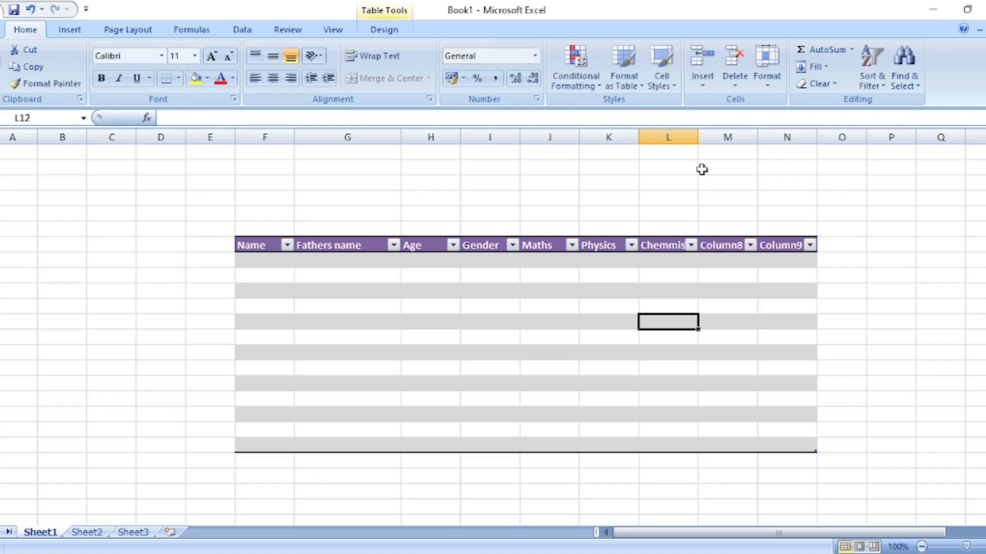
left_click_drag(699, 140, 712, 140)
Step: Rename the table's eighth column header to "Total"
double_click(746, 246)
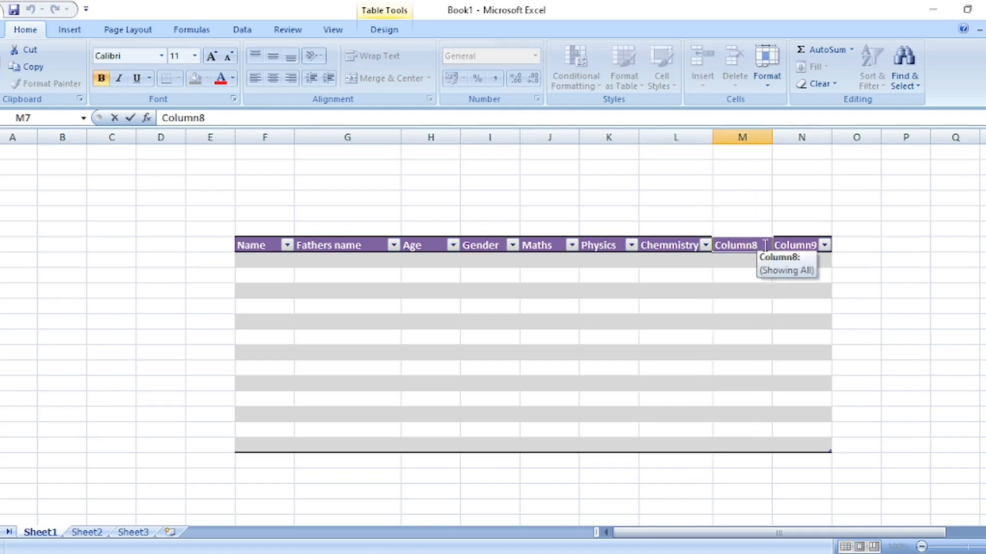
key("BackSpace")
key("BackSpace")
key("BackSpace")
key("BackSpace")
key("BackSpace")
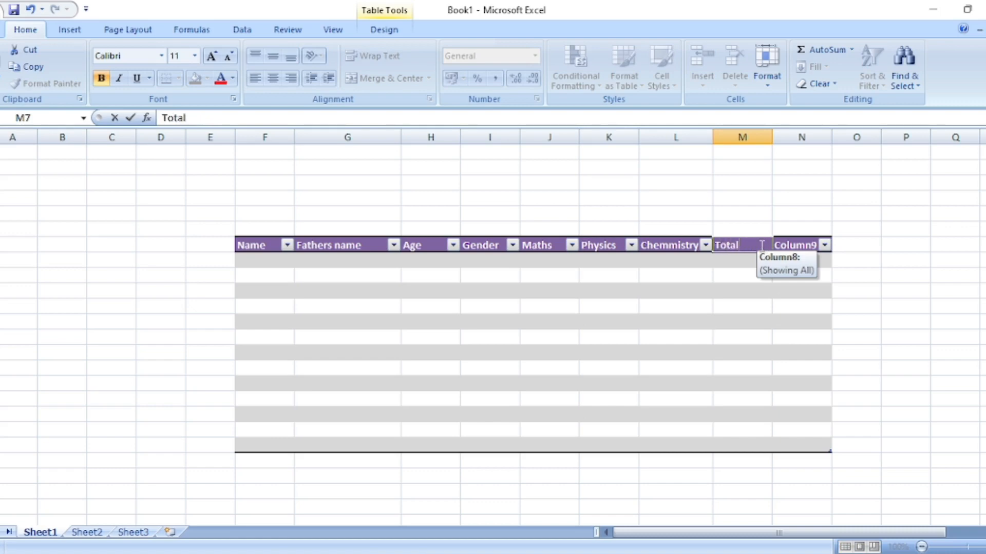
left_click(753, 321)
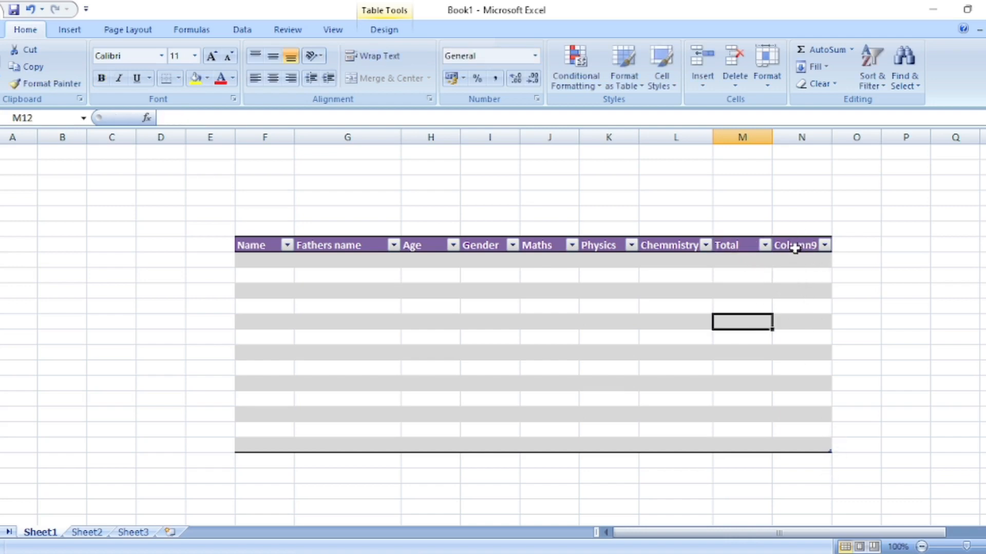
Step: Shrink the table by one column so that it excludes the unused ninth column
left_click_drag(777, 229, 825, 448)
left_click(743, 61)
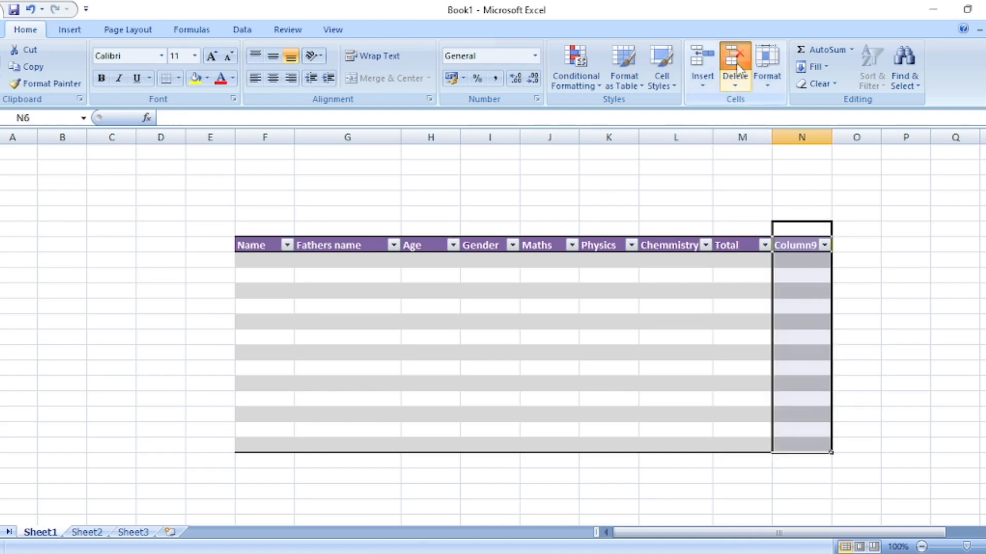
left_click(498, 322)
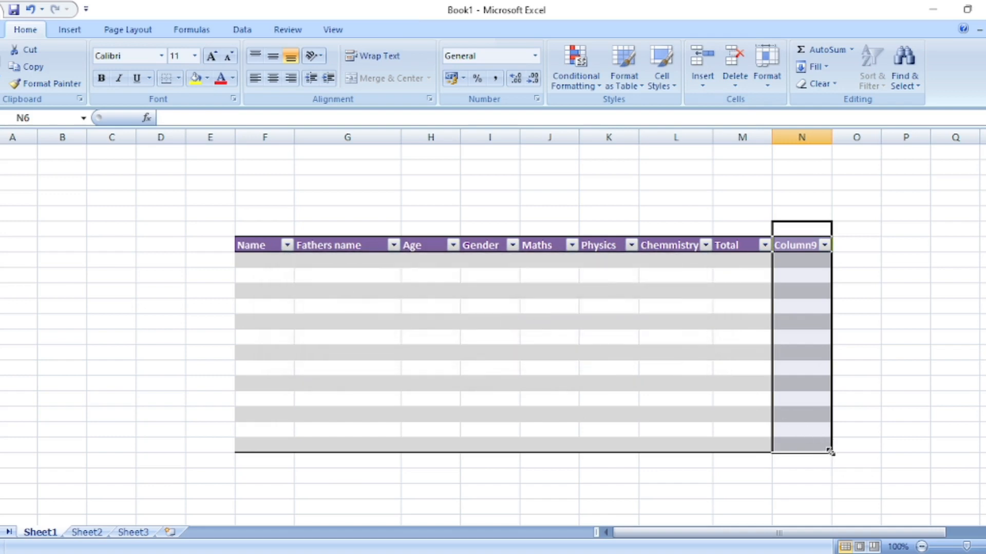
left_click_drag(829, 452, 779, 442)
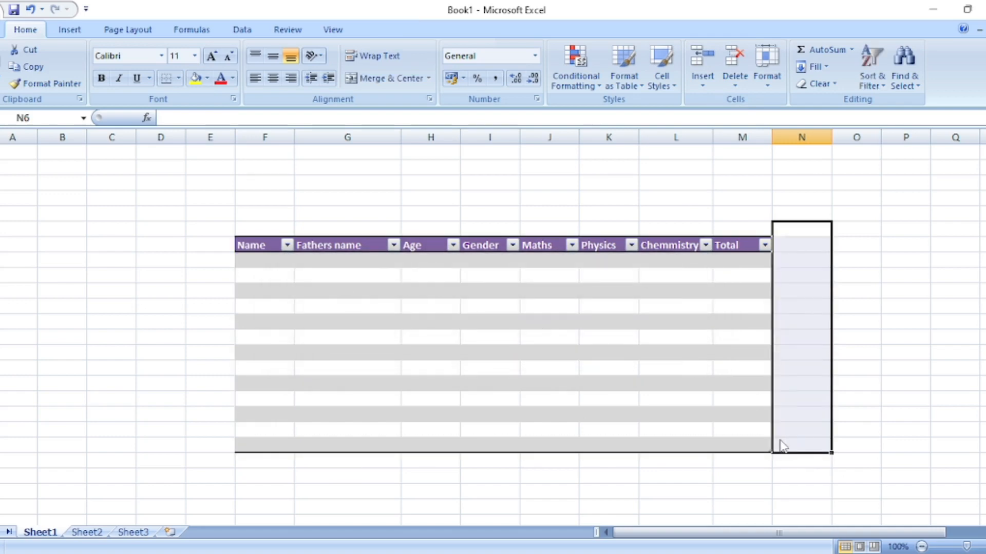
left_click(778, 478)
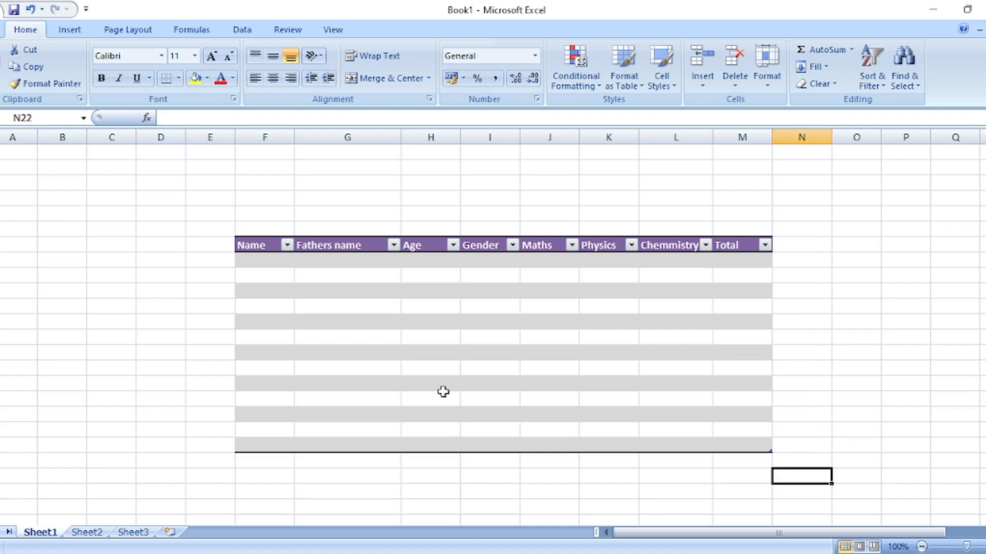
left_click(353, 348)
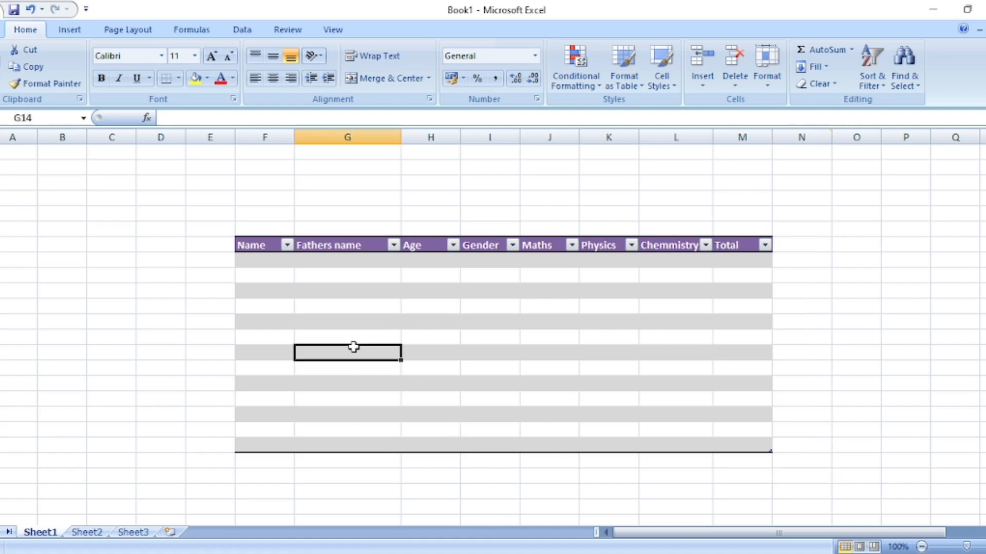
left_click(236, 236)
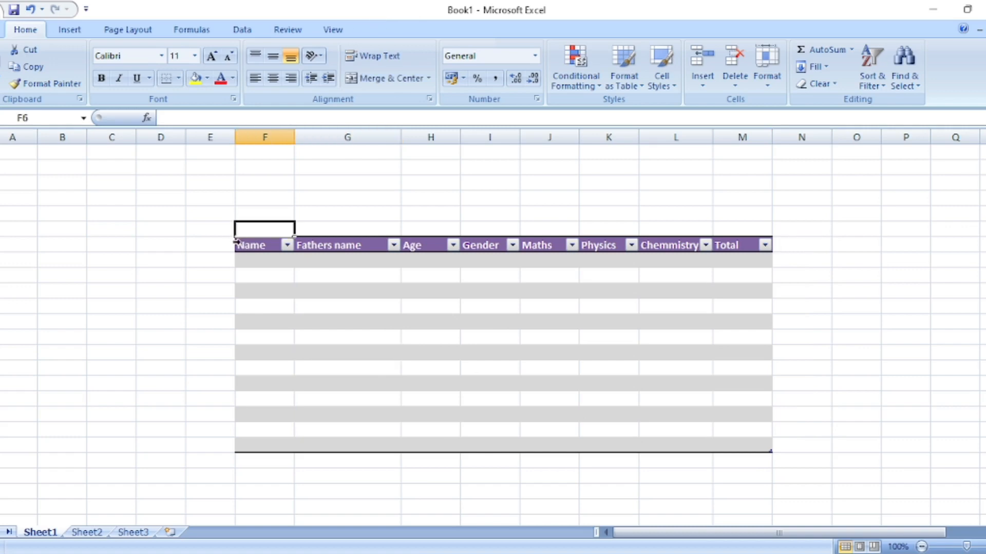
left_click(237, 243)
left_click(424, 336)
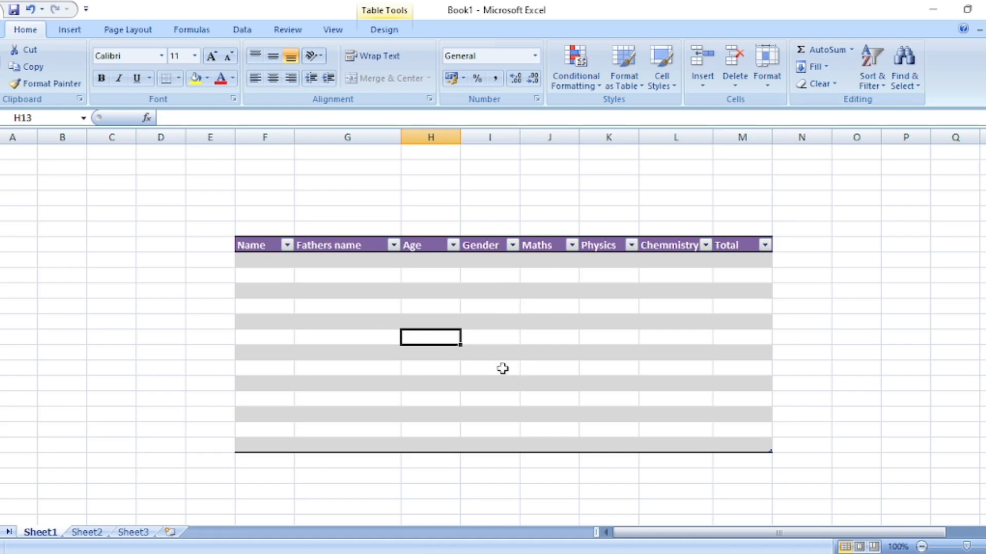
Step: Widen the Name column and enter the first student's full name in cell F9
left_click(265, 287)
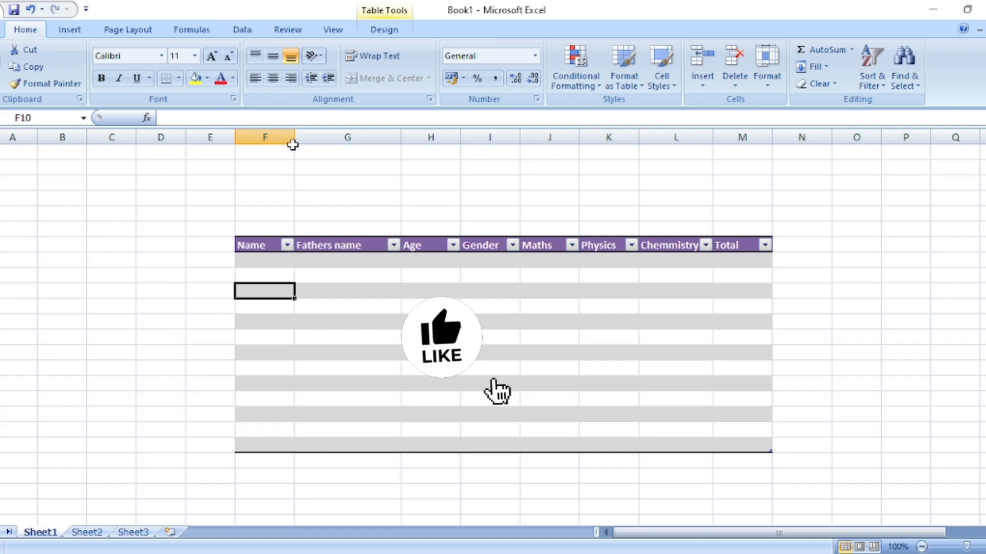
left_click_drag(295, 146, 328, 149)
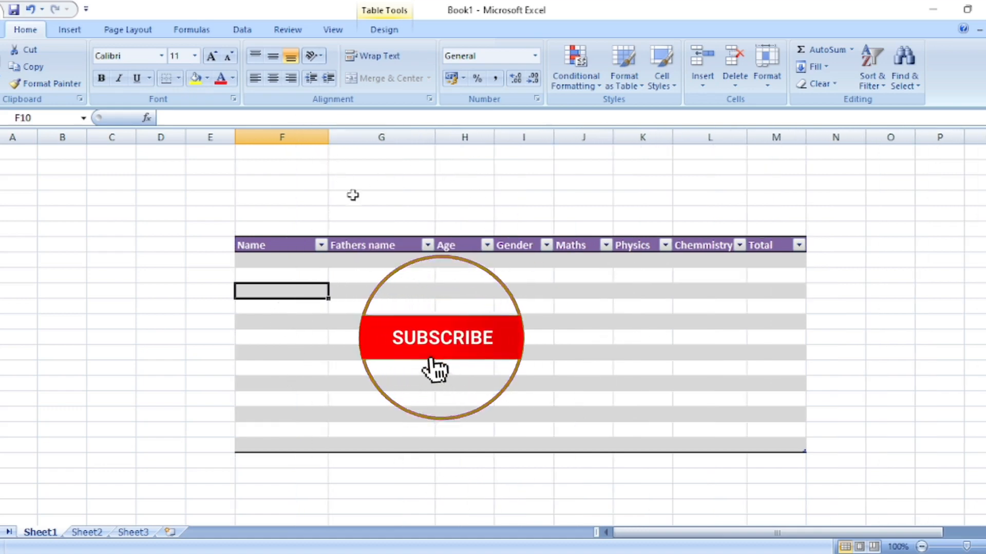
left_click(271, 275)
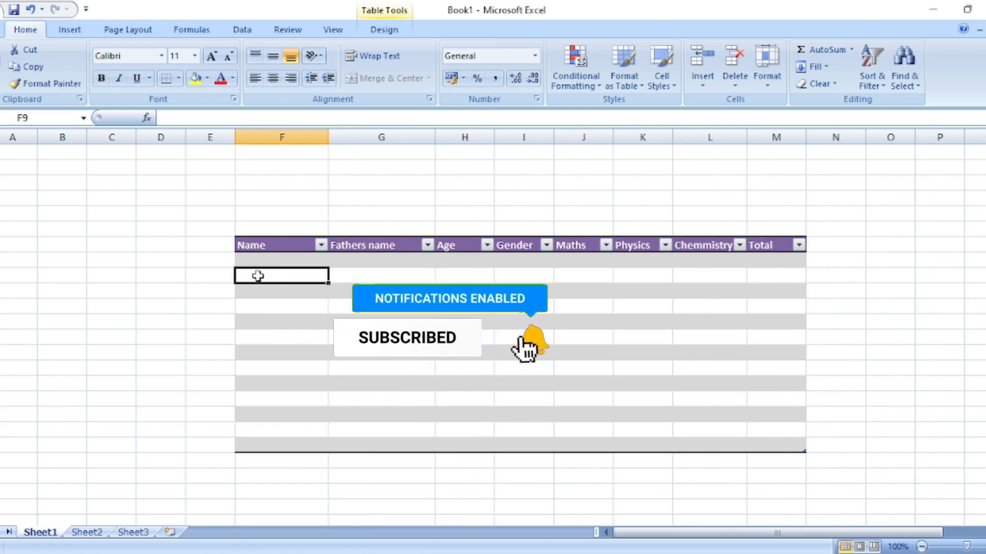
type("Vis")
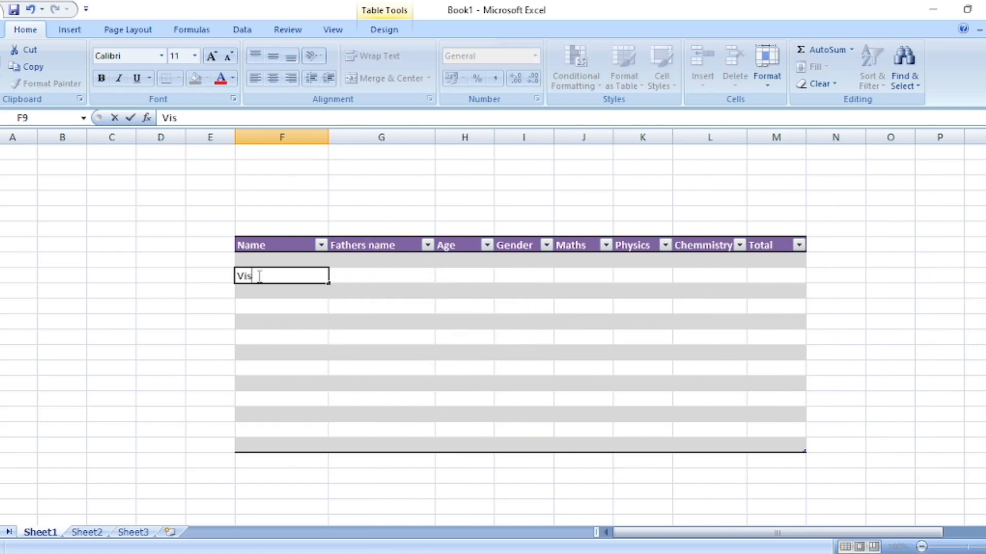
type("kash kumar")
Step: Enter the father's name in G9 and the age 21 in H9 for the first student
left_click(355, 277)
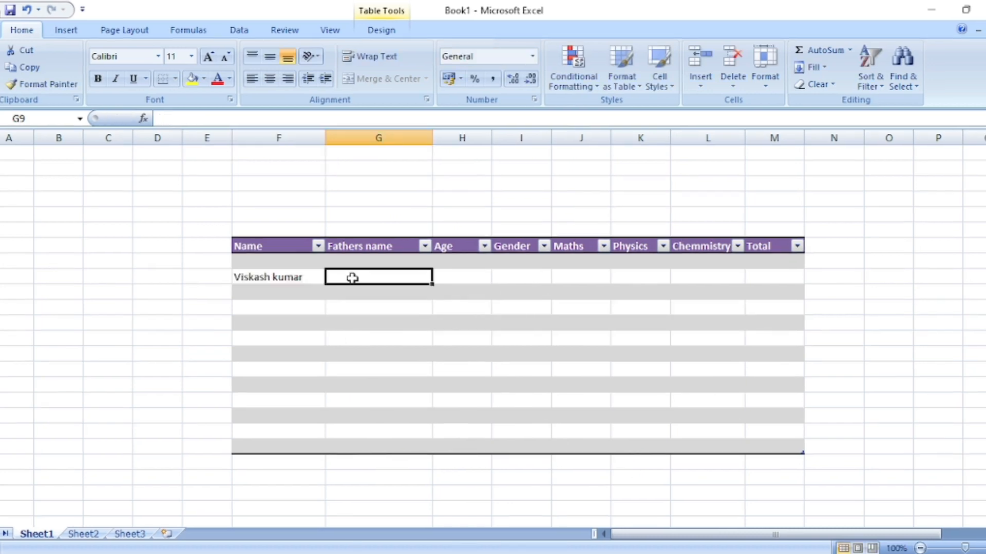
type("vijay singh")
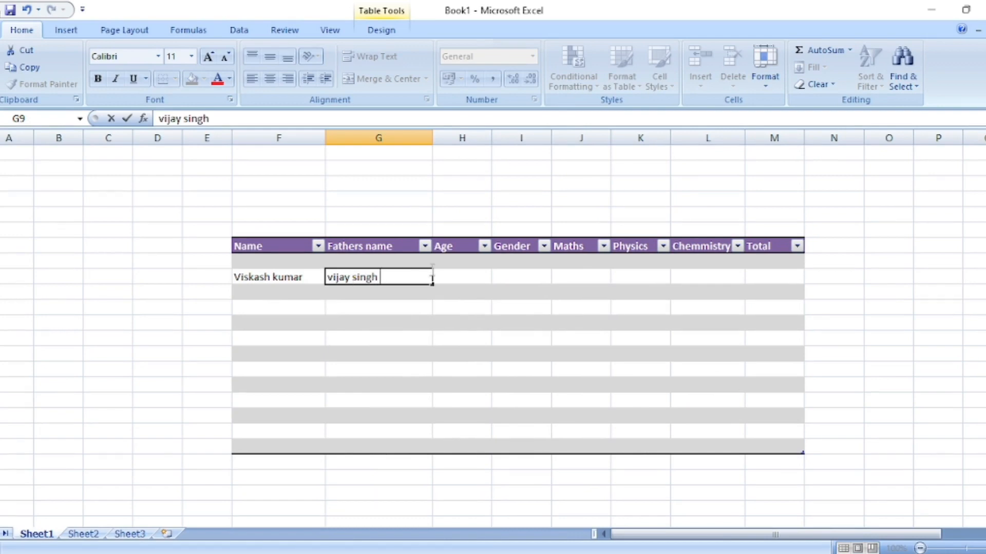
left_click(433, 276)
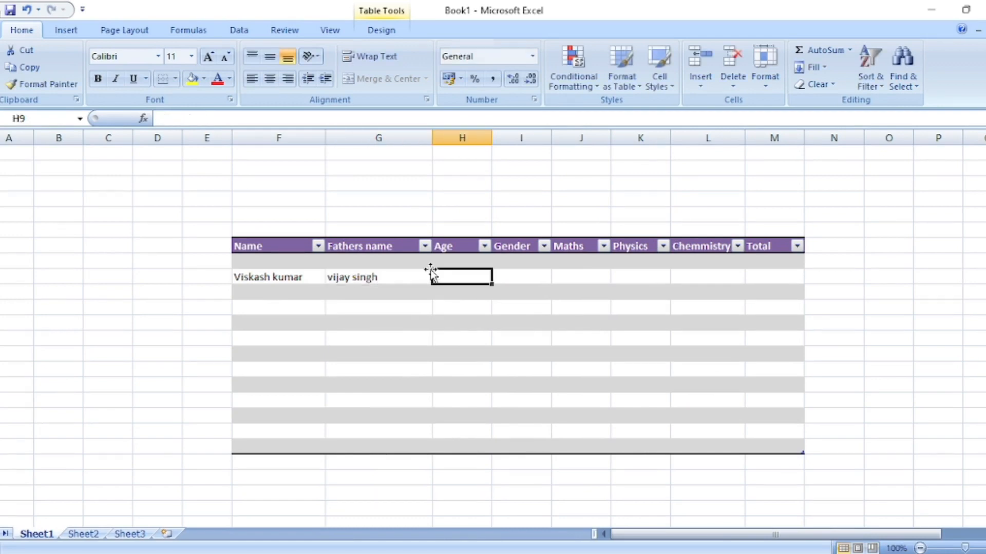
type("21")
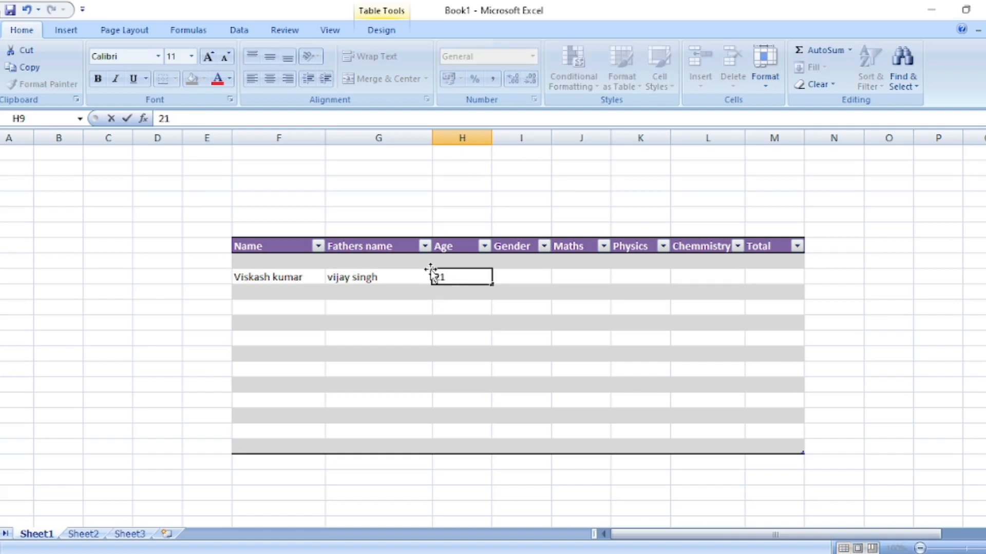
key("Tab")
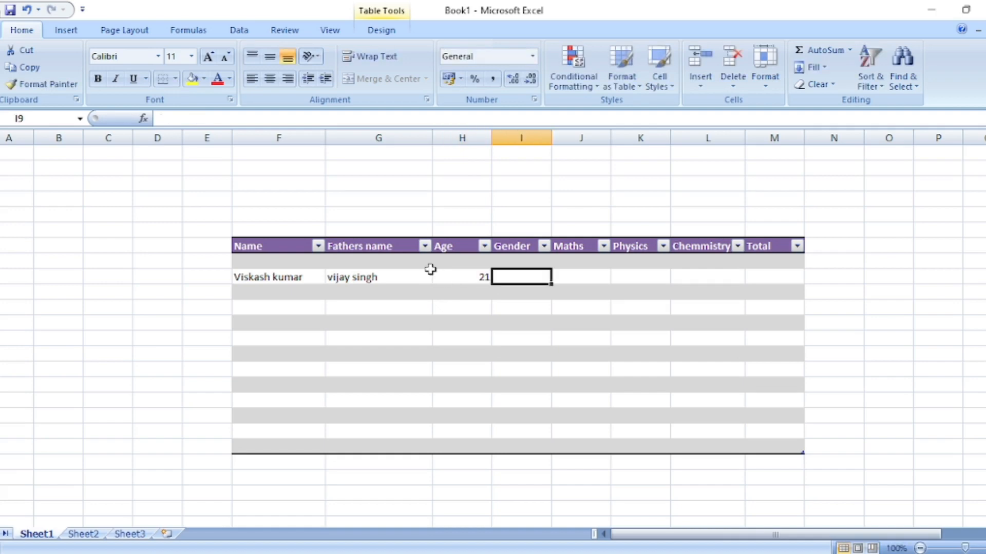
key("Down")
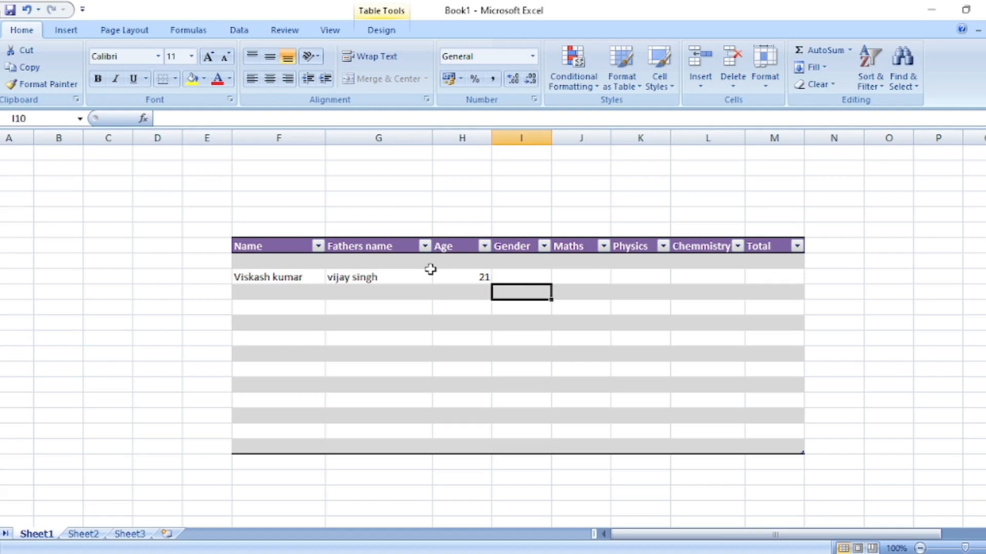
key("Up")
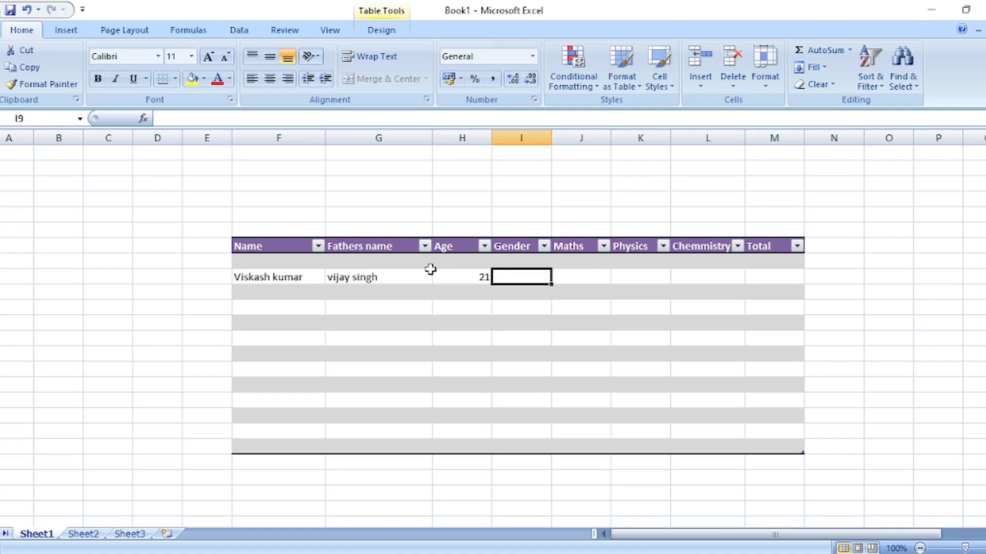
key("Right")
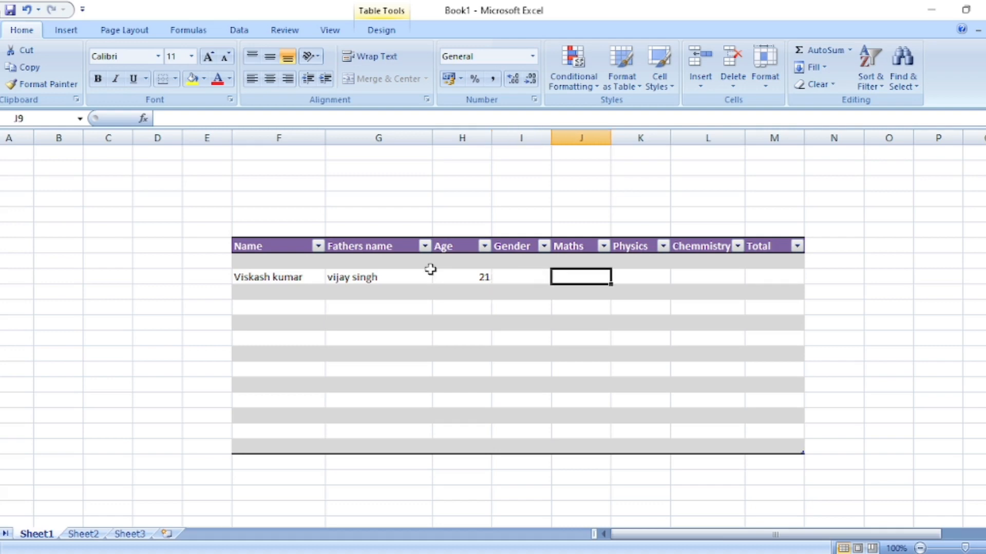
key("Left")
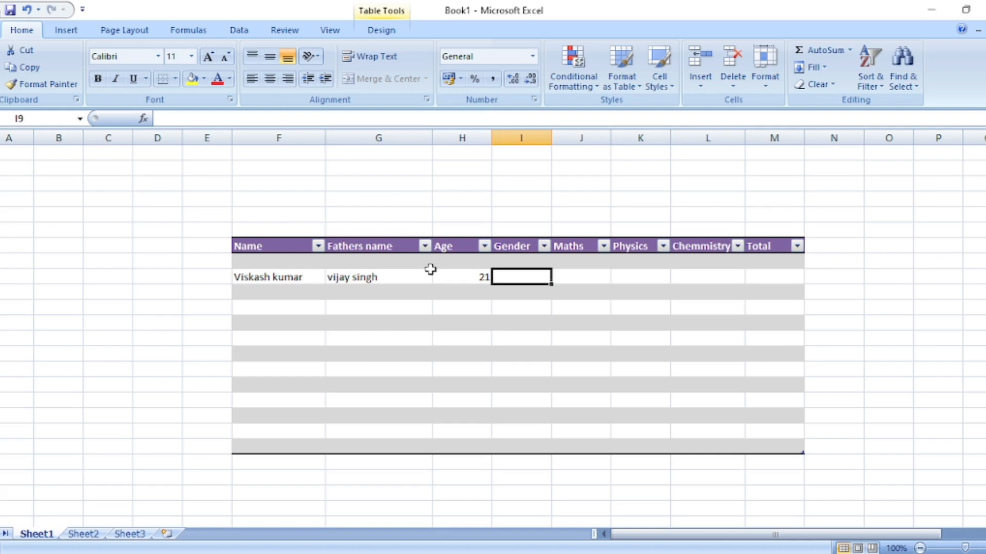
type("8")
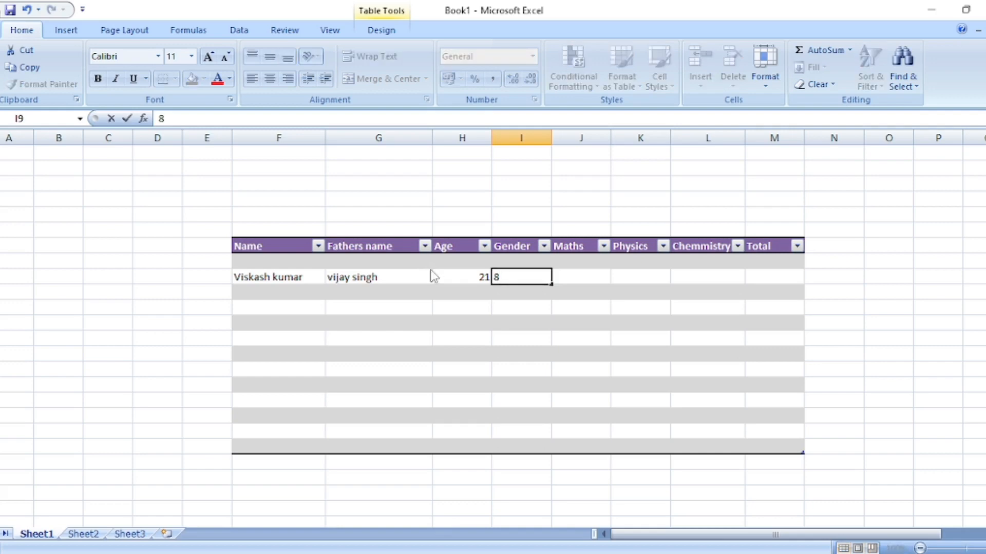
key("BackSpace")
key("Tab")
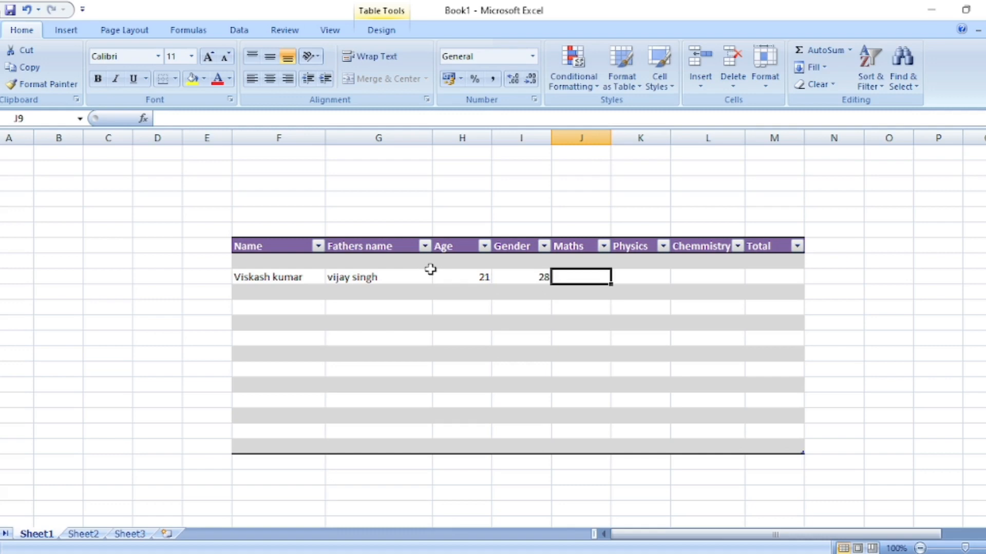
key("Left")
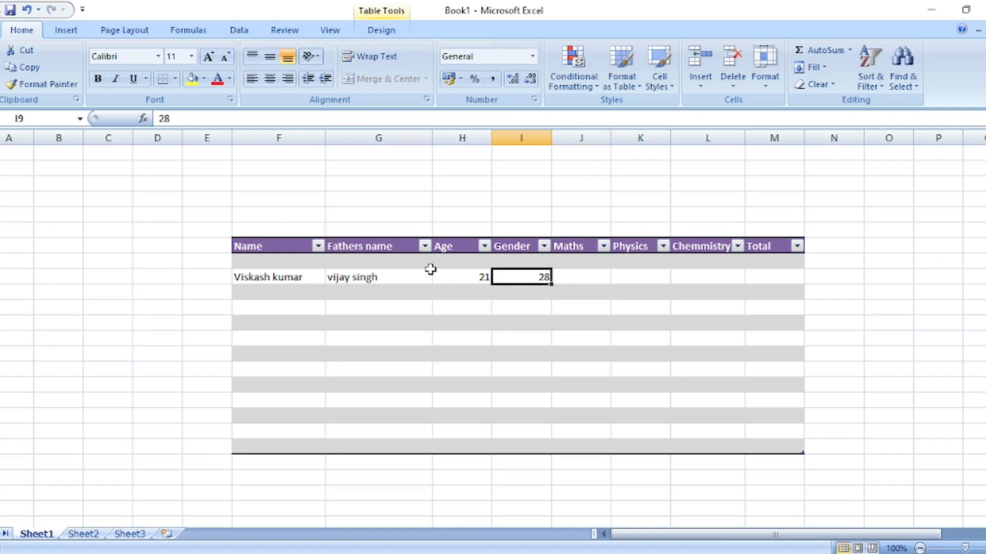
Step: Set the first student's gender in cell I9 to "male"
type("F")
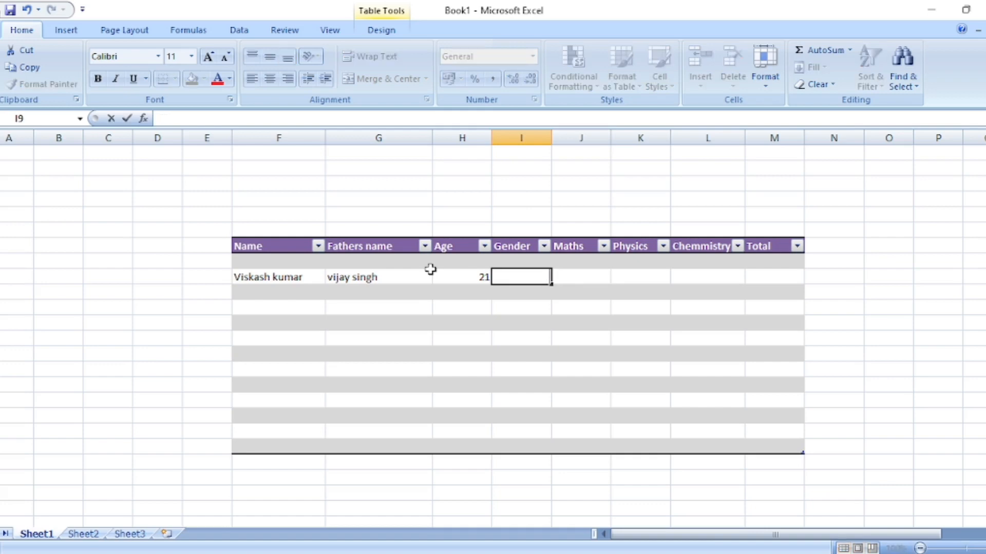
type("male")
key("Tab")
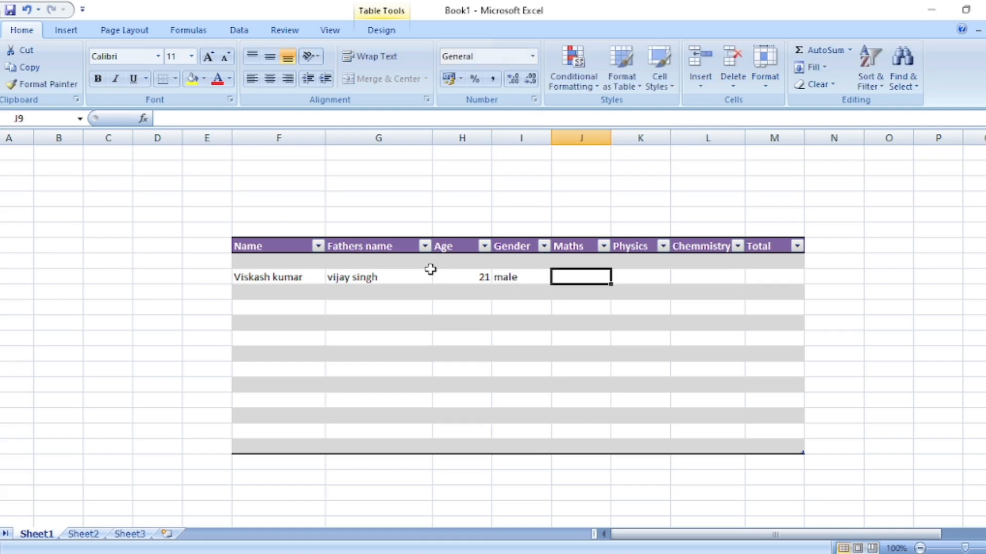
Step: Enter the first student's marks in row 9: 28 for Maths, 60 for Physics and 30 for Chemmistry
type("28")
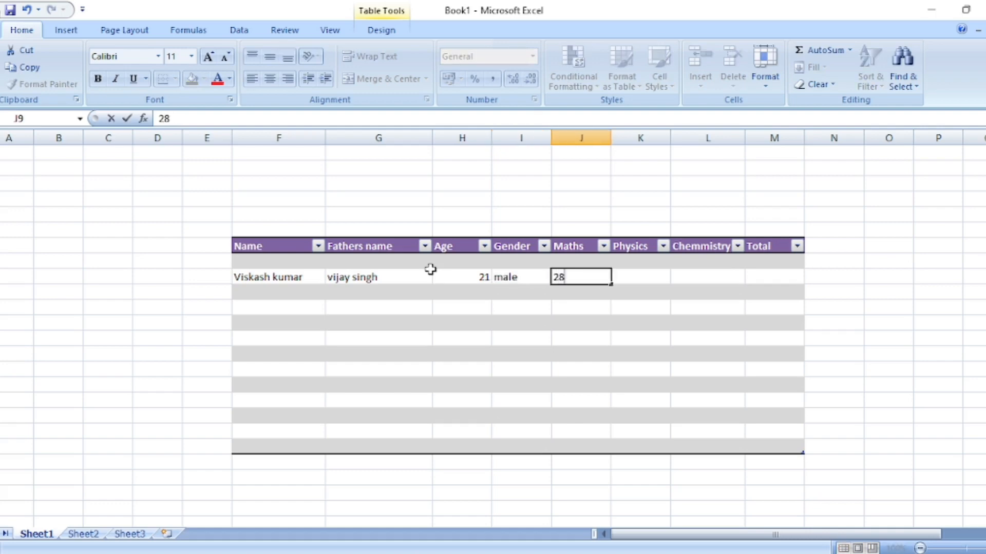
key("Tab")
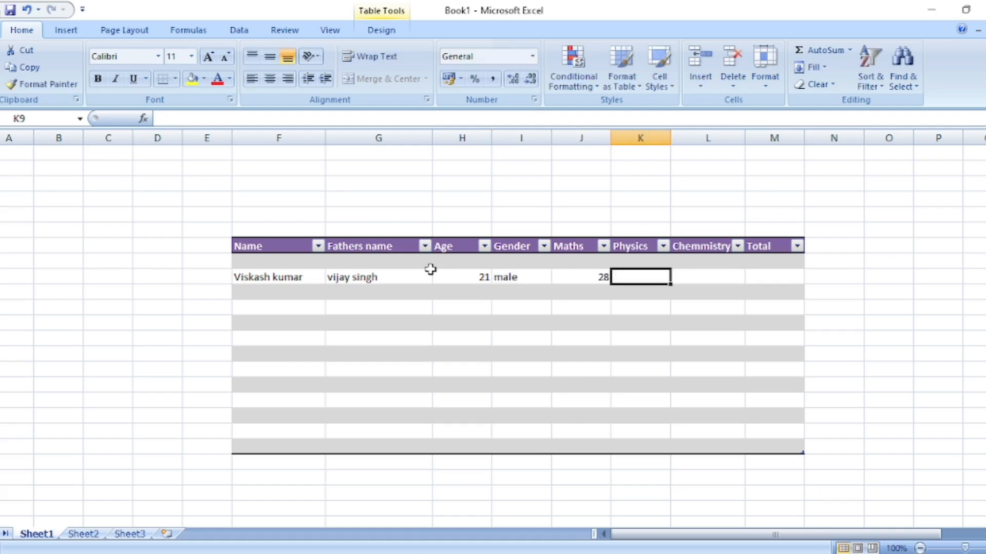
type("60")
key("Tab")
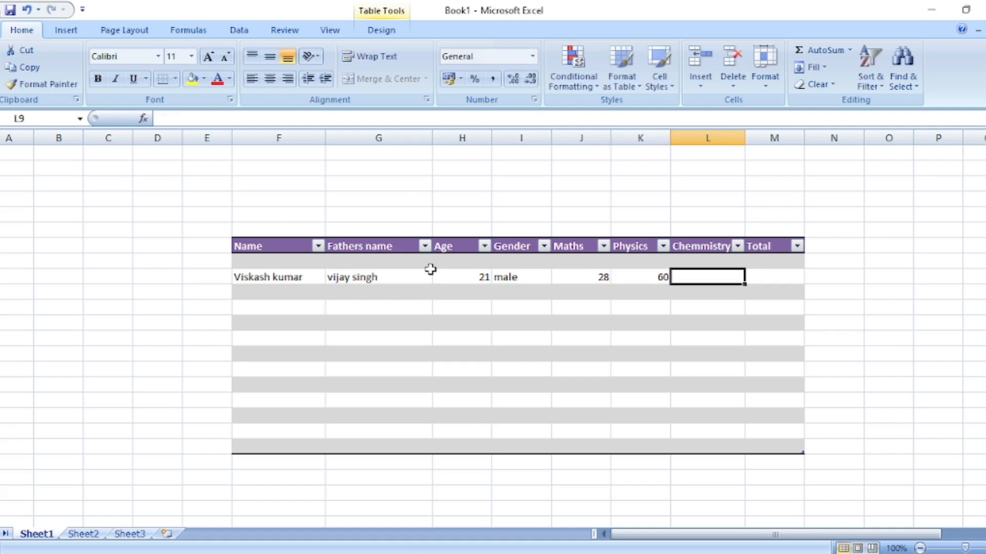
type("6")
key("BackSpace")
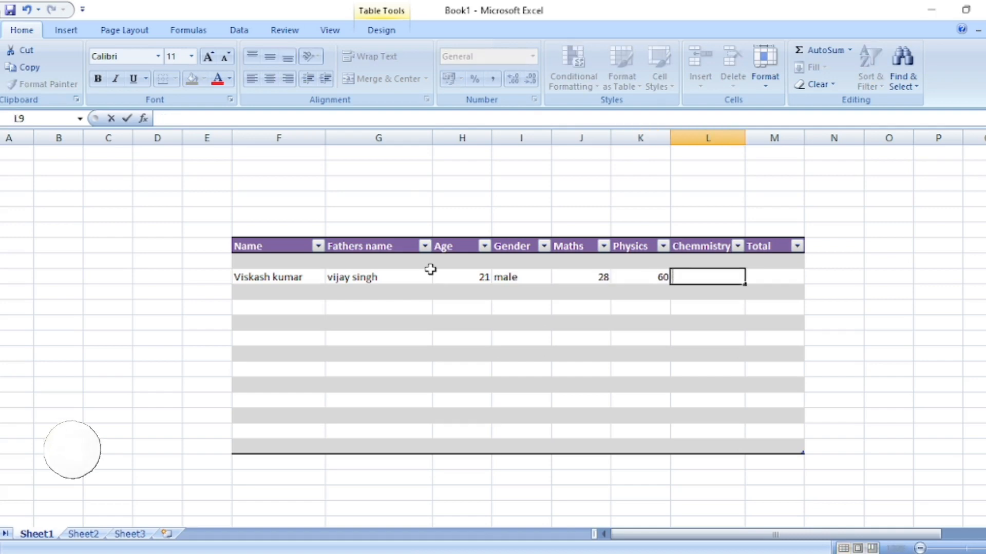
type("30")
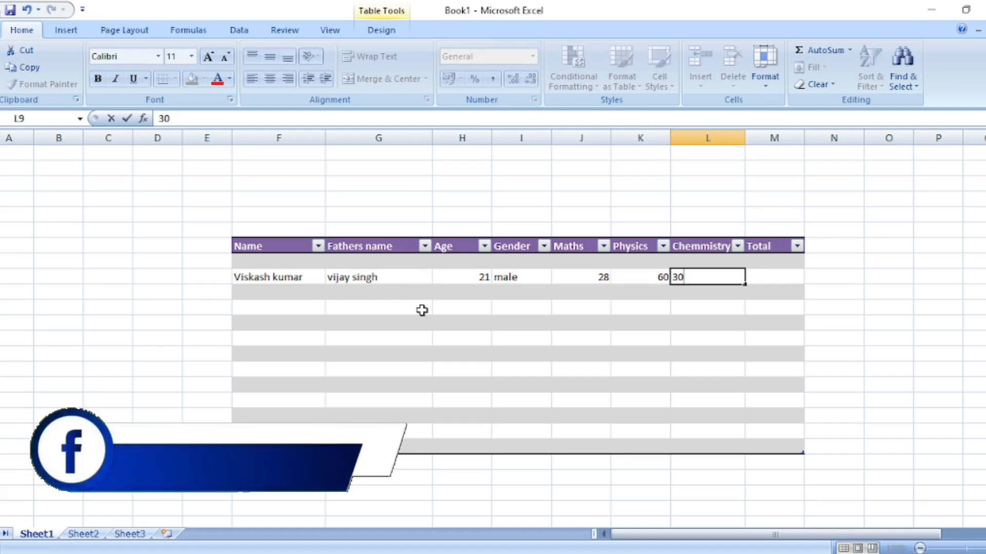
left_click(451, 308)
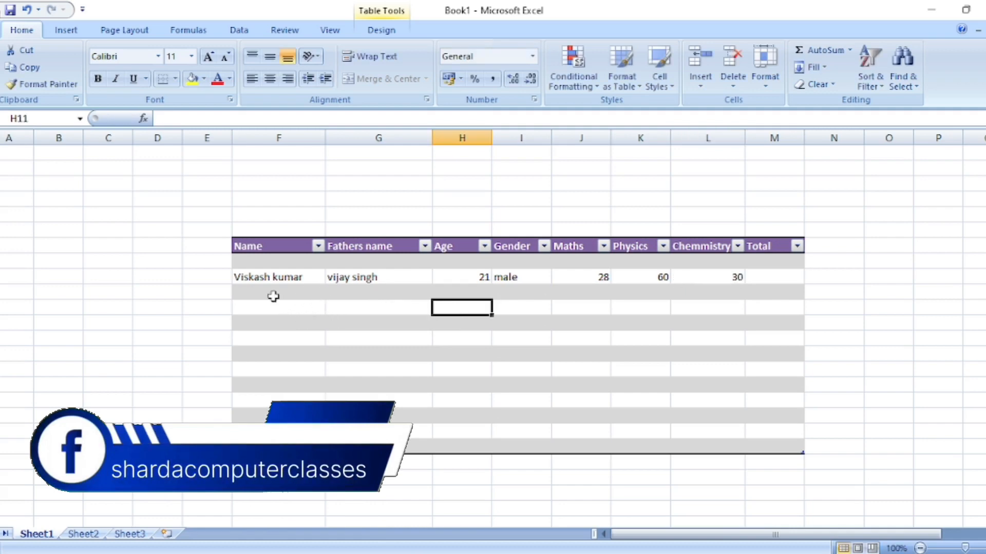
left_click(272, 294)
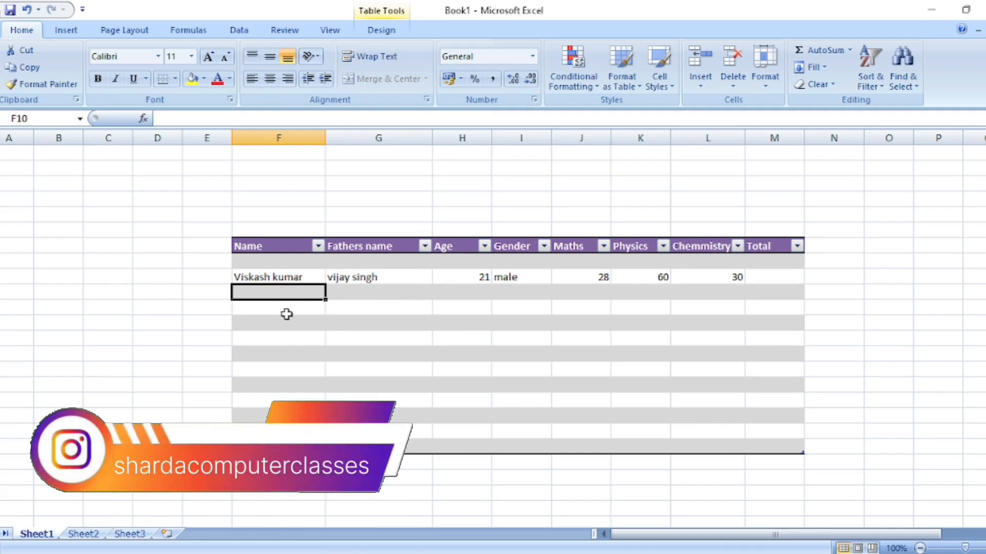
Step: Enter the second student's full name, father's name and age 20 in F10:H10
left_click(66, 30)
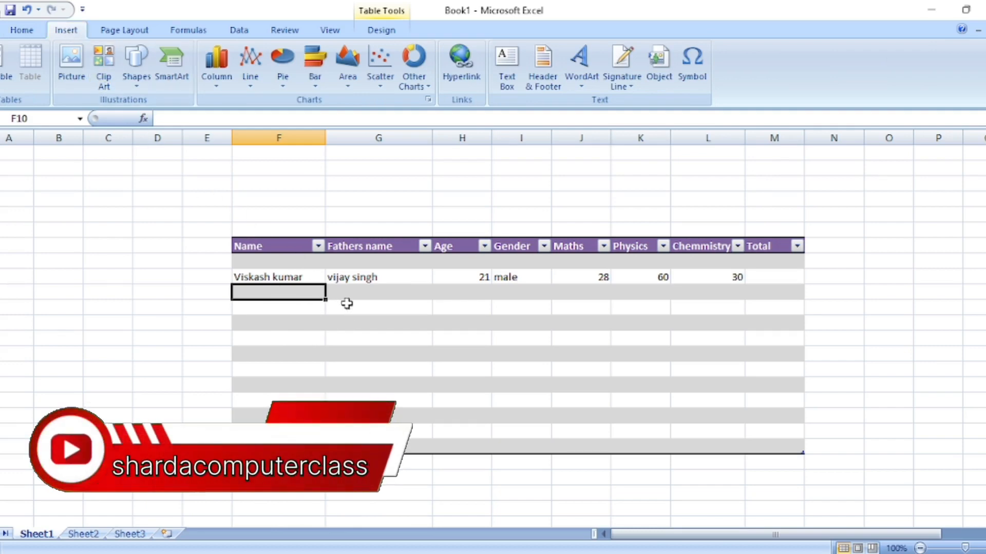
left_click(766, 281)
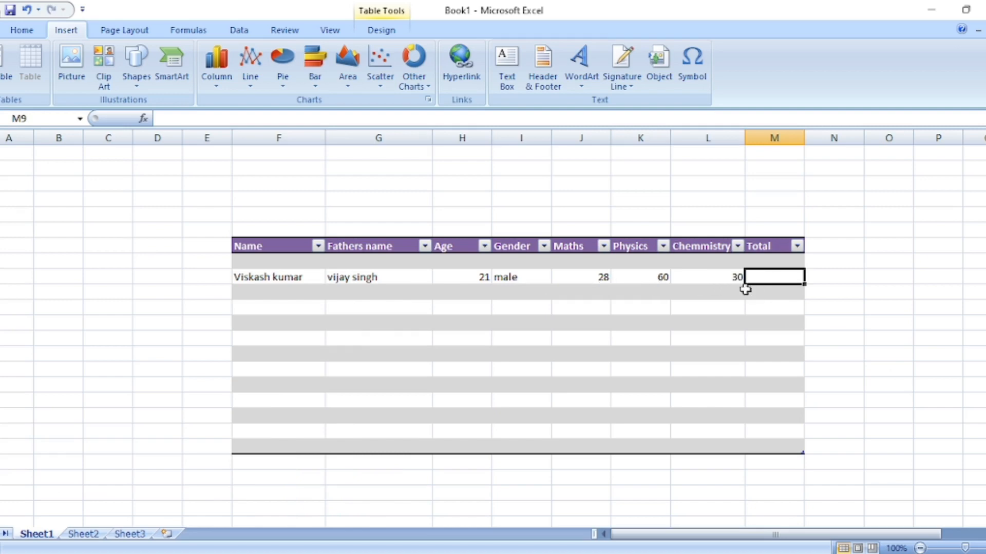
left_click(279, 293)
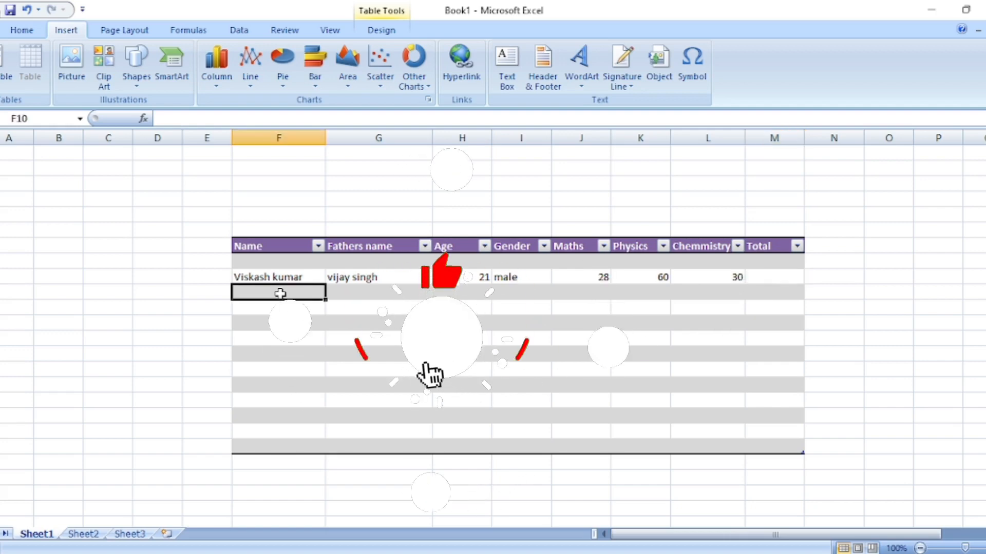
type("A")
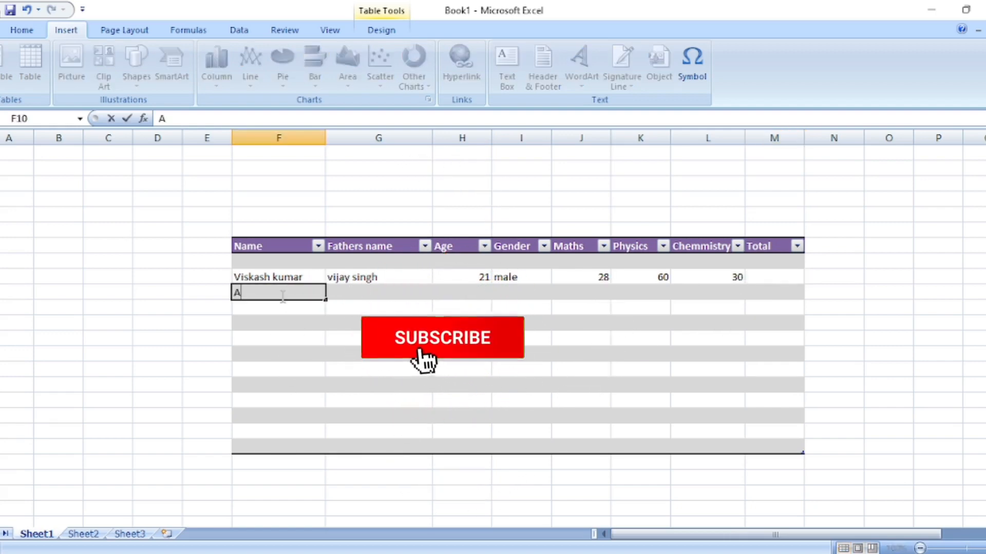
type("njali ")
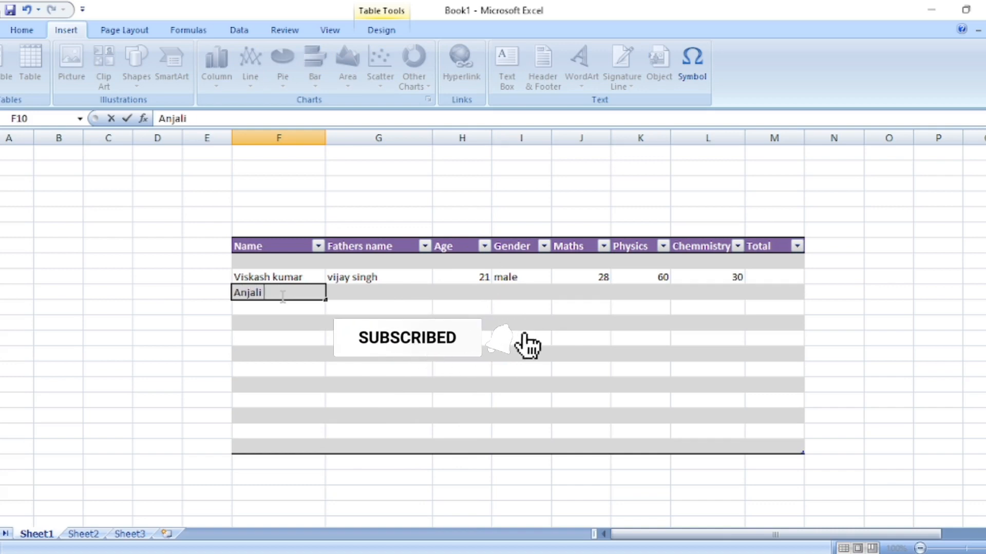
type("kumari")
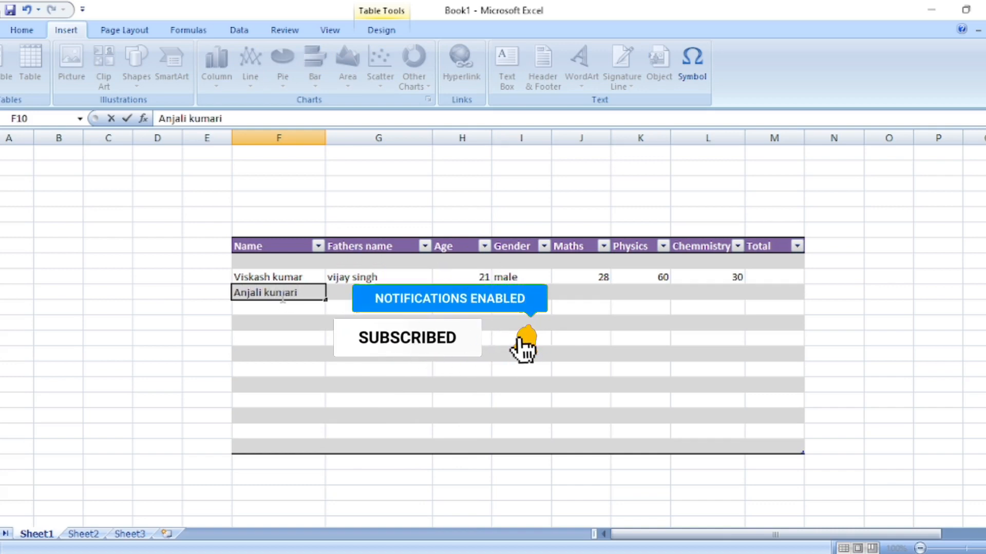
key("Tab")
type("vikash raj")
key("Tab")
type("20")
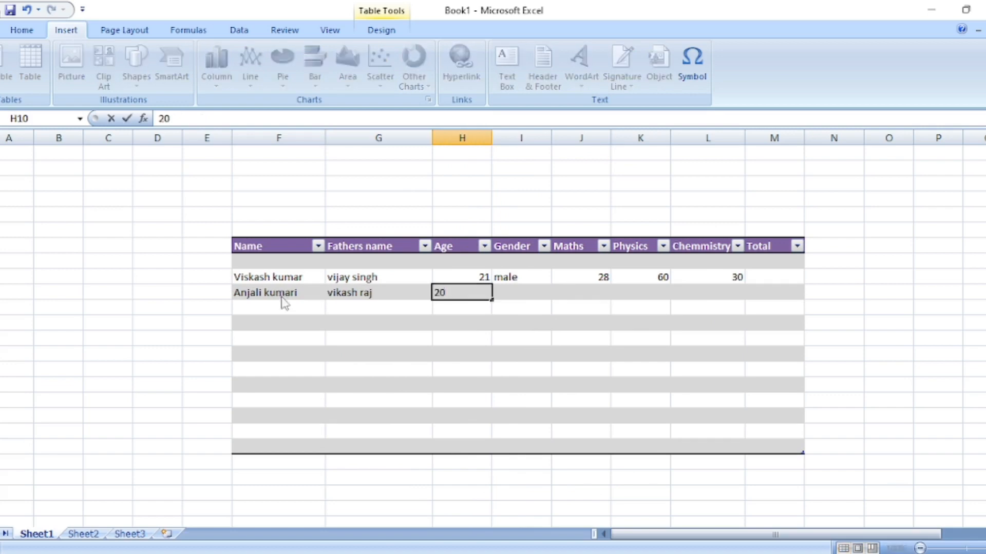
Step: Set the second student's gender to Female and marks to 55 for Maths, 40 for Physics and 55 for Chemmistry in row 10
key("Tab")
type("Female")
key("Tab")
type("55")
key("Tab")
type("40")
key("Tab")
type("55")
key("Return")
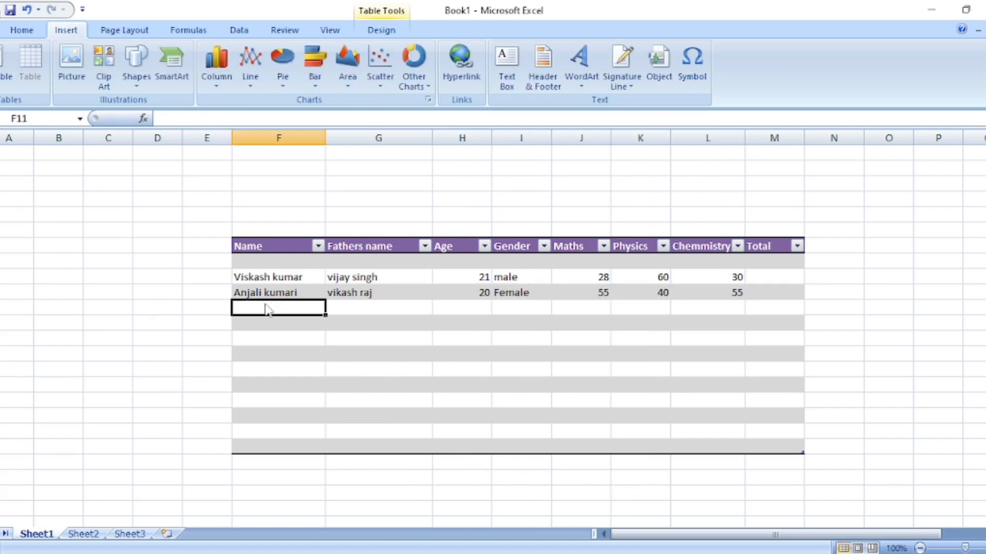
Step: Enter the third student's full name, father's name and age 22 in F11:H11
type("Raushan kumar")
key("Tab")
type("Raushan raj")
key("Tab")
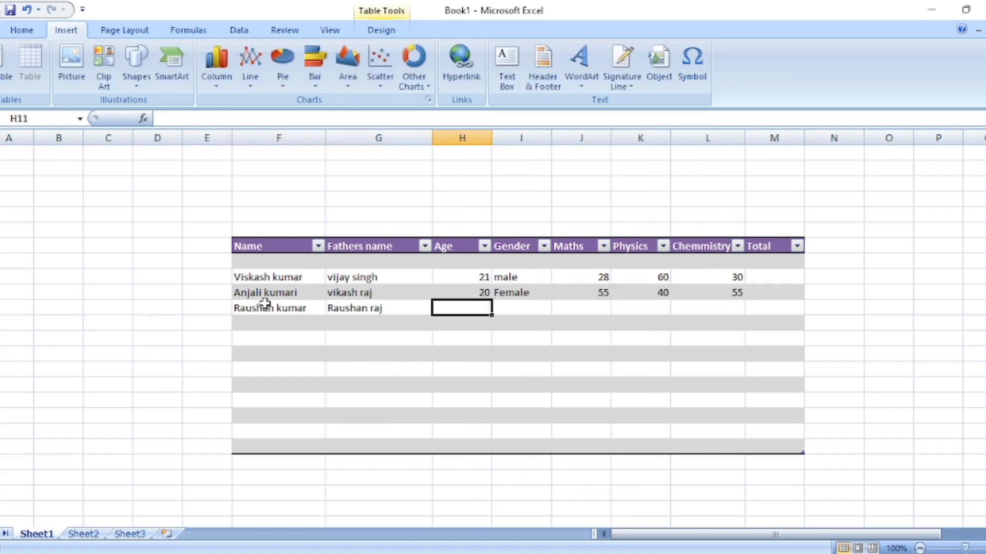
type("22")
Step: Set the third student's gender to Male and marks to 45 for Maths, 88 for Physics and 40 for Chemmistry in row 11
key("Tab")
type("Male")
key("Tab")
type("45")
key("Tab")
type("88")
key("Tab")
type("40")
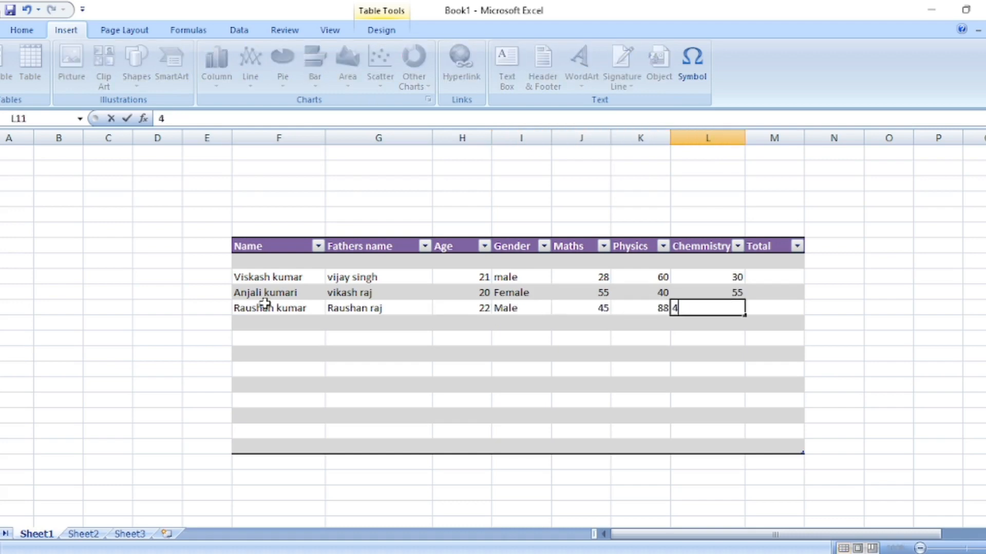
key("Down")
Step: Enter the fourth student's marks in row 12: 20 for Chemmistry, 55 for Physics and 56 for Maths
type("20")
key("Left")
type("55")
key("Return")
key("Up")
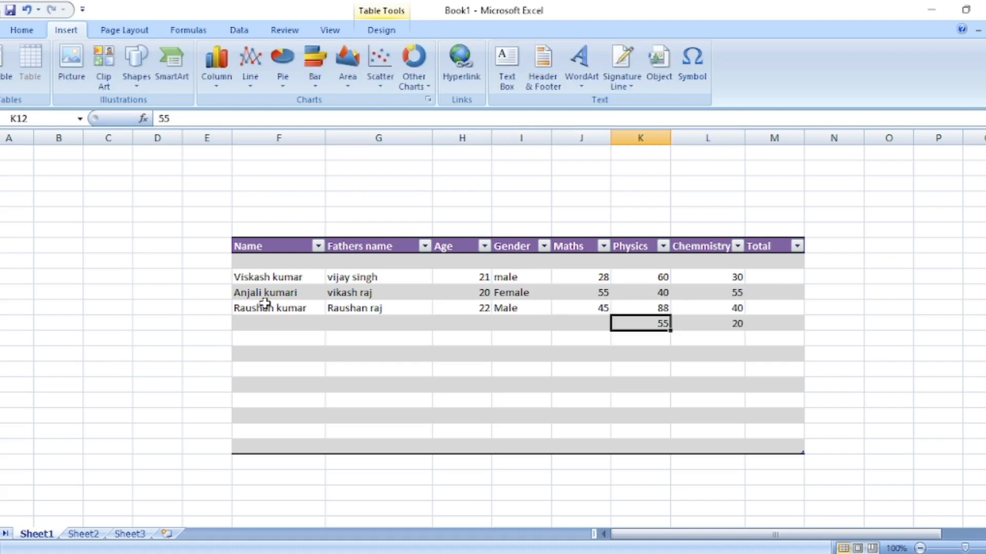
left_click(576, 328)
type("56")
Step: Enter the gender Female in I12 and the age 19 in H12 for the fourth student
key("Left")
type("Fema")
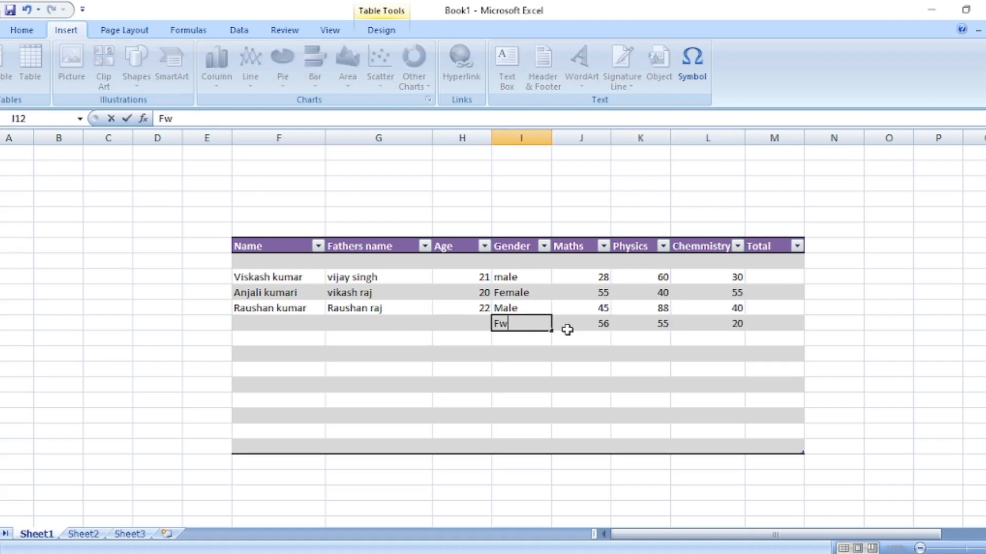
key("Left")
type("19")
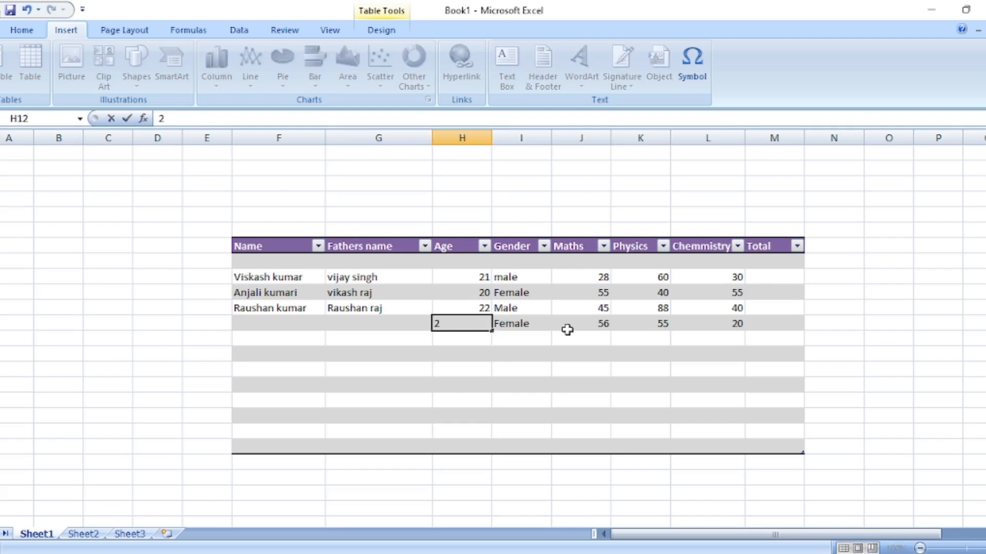
Step: Enter the father's name in G12 and the fourth student's full name in F12
key("Left")
type("Raju prasad")
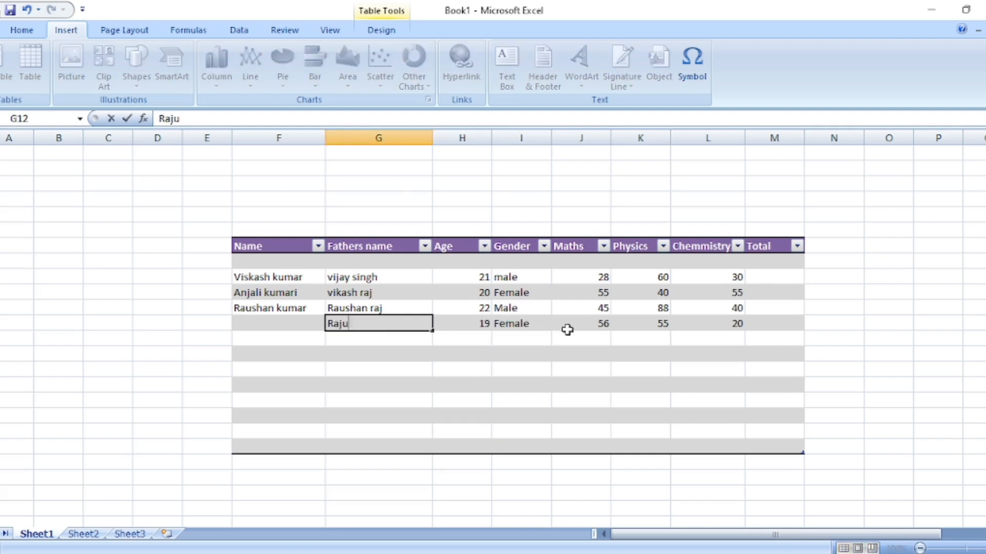
key("Left")
type("Vivek kum")
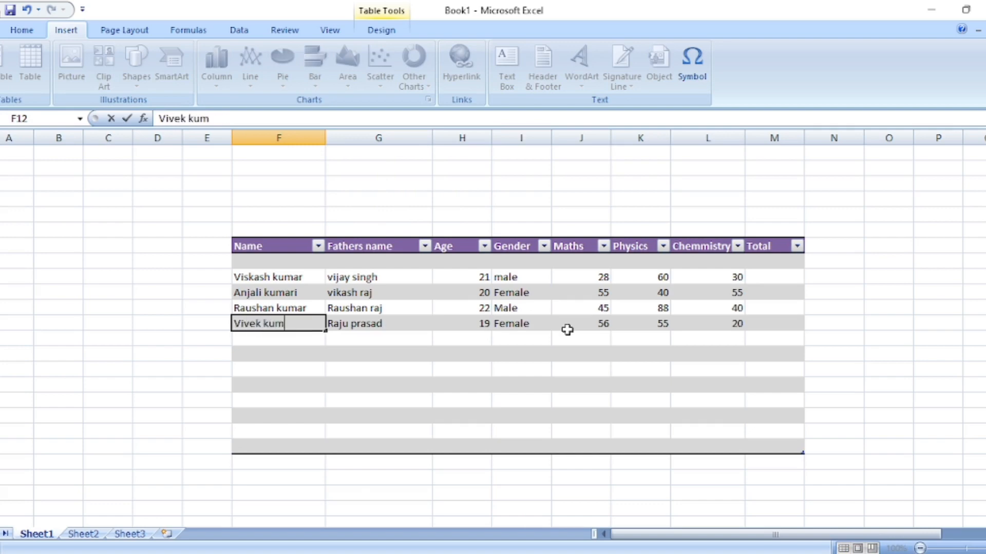
left_click(711, 381)
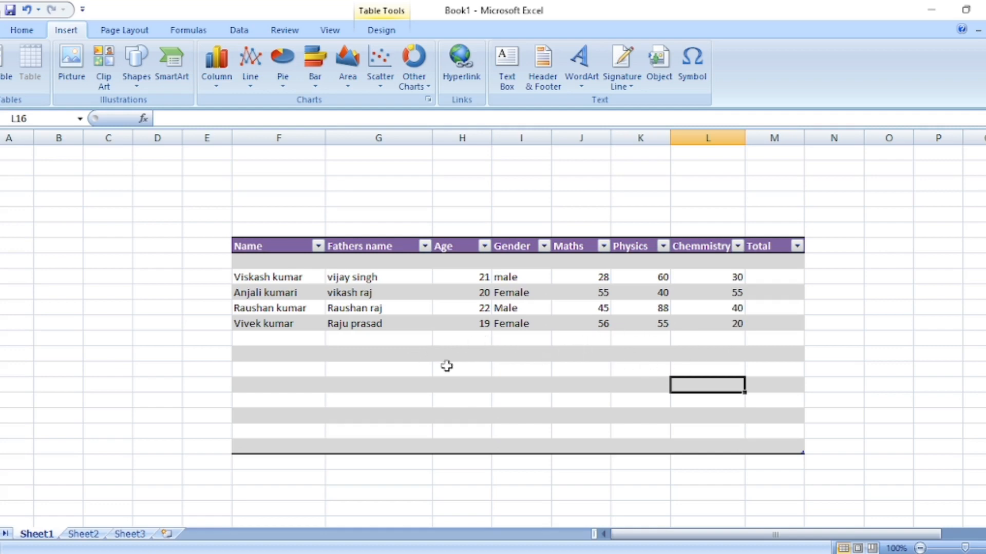
left_click(399, 349)
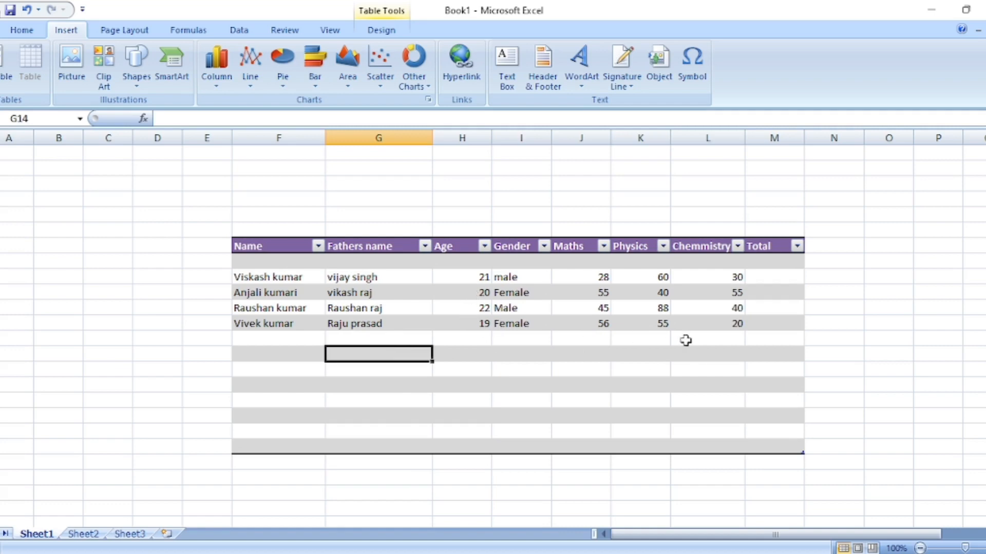
left_click(765, 276)
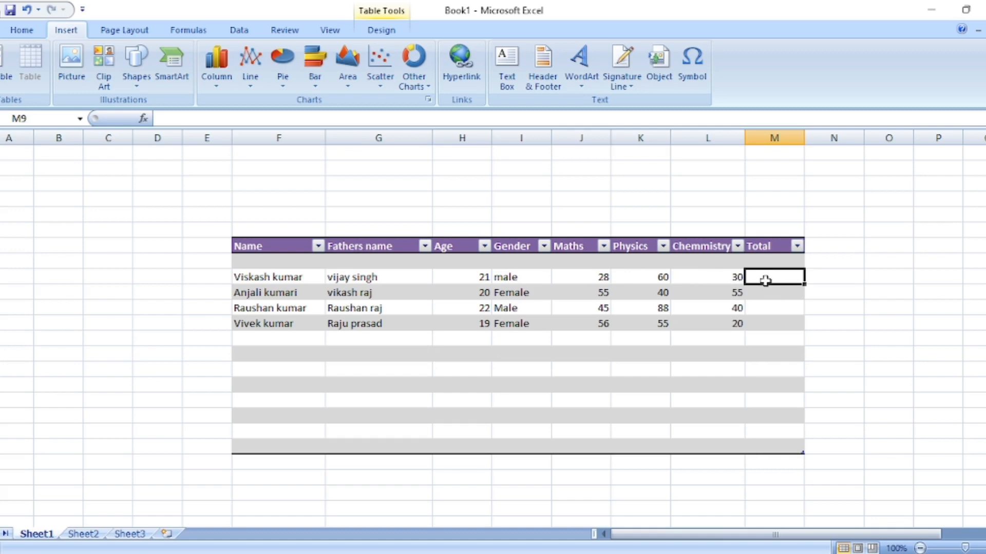
type("=")
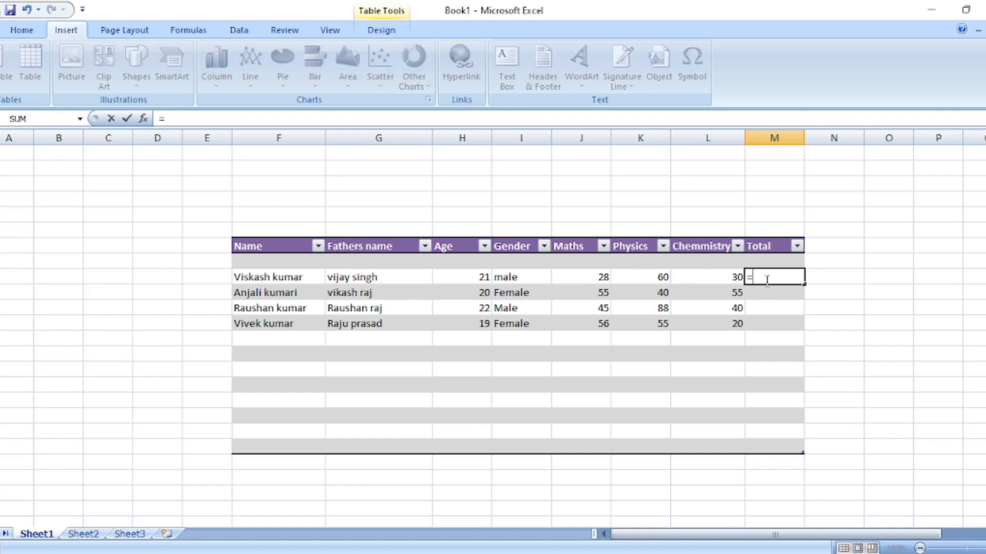
key("Escape")
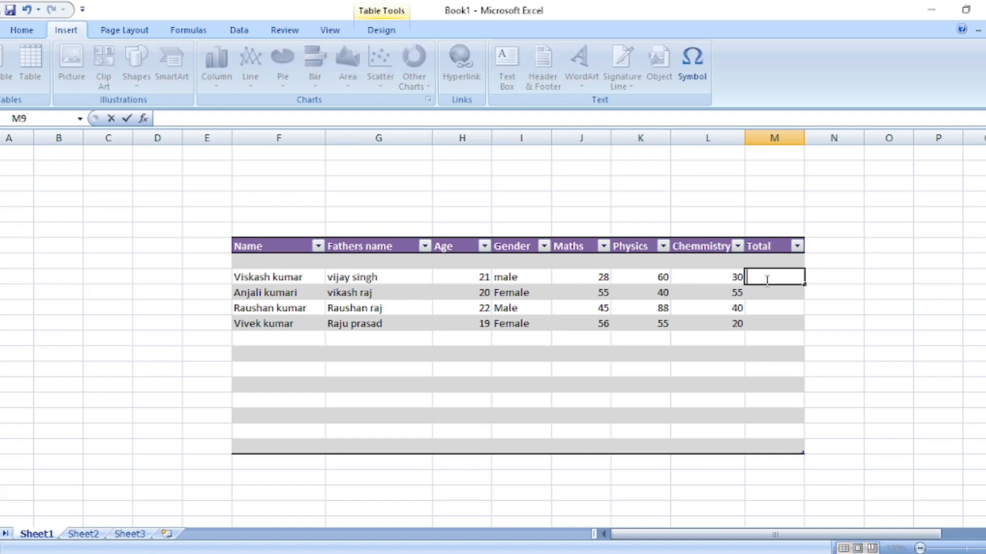
Step: Try AutoSum on the first student's marks in J9:L9, and undo it
left_click(26, 30)
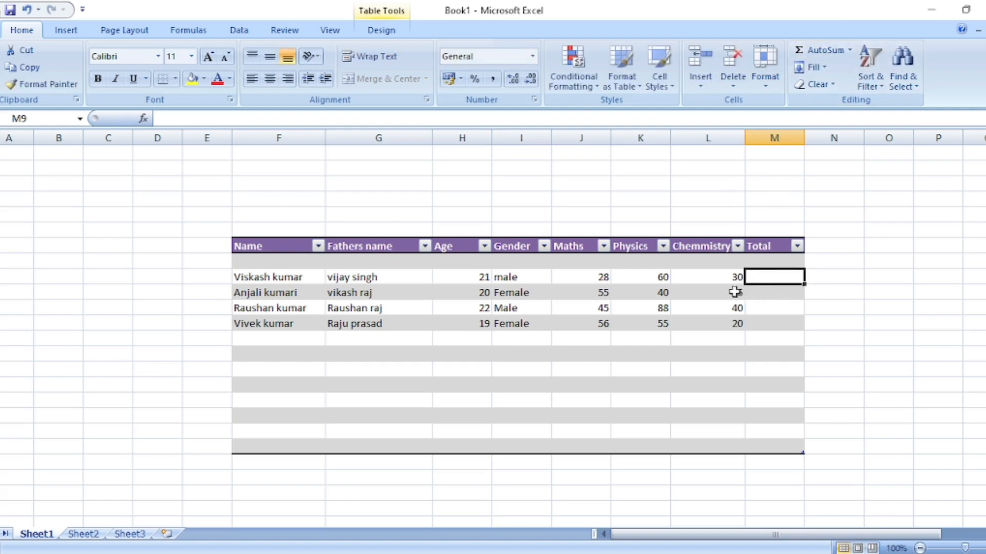
left_click_drag(568, 273, 712, 289)
left_click(763, 365)
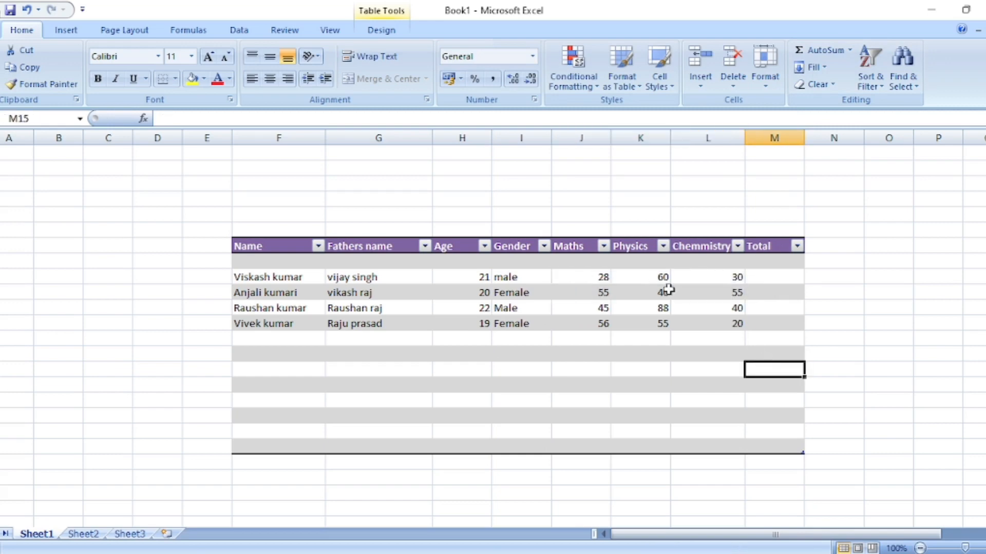
left_click_drag(570, 273, 718, 283)
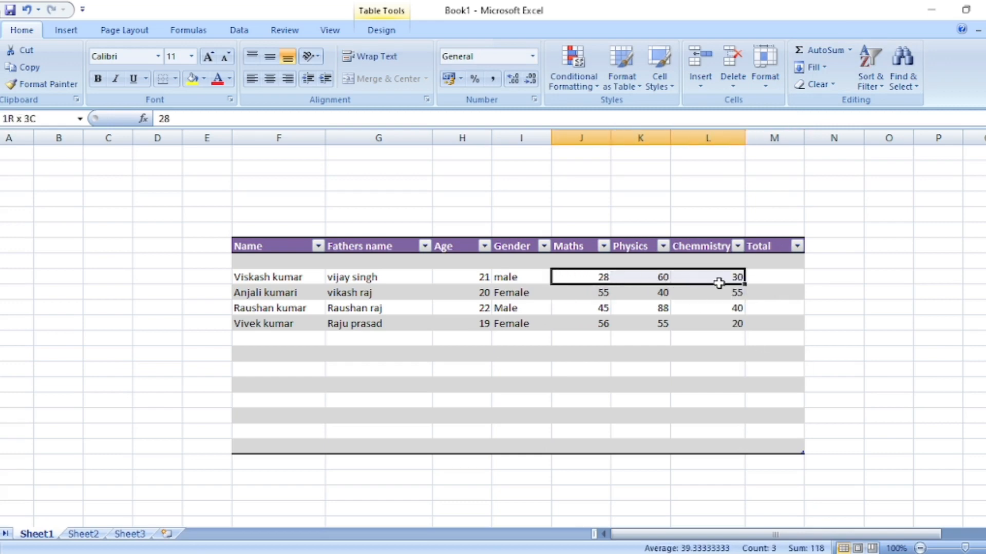
left_click(821, 52)
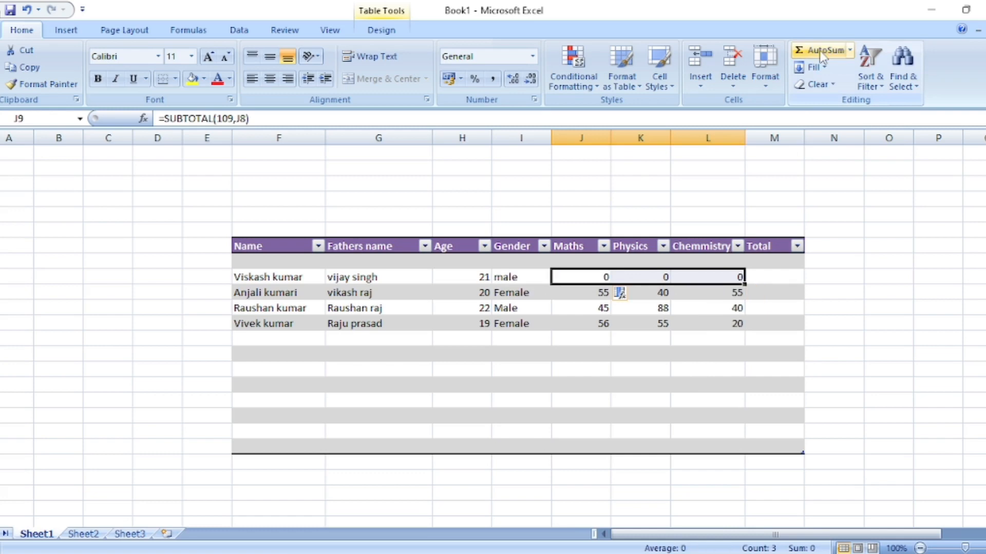
key("ctrl+z")
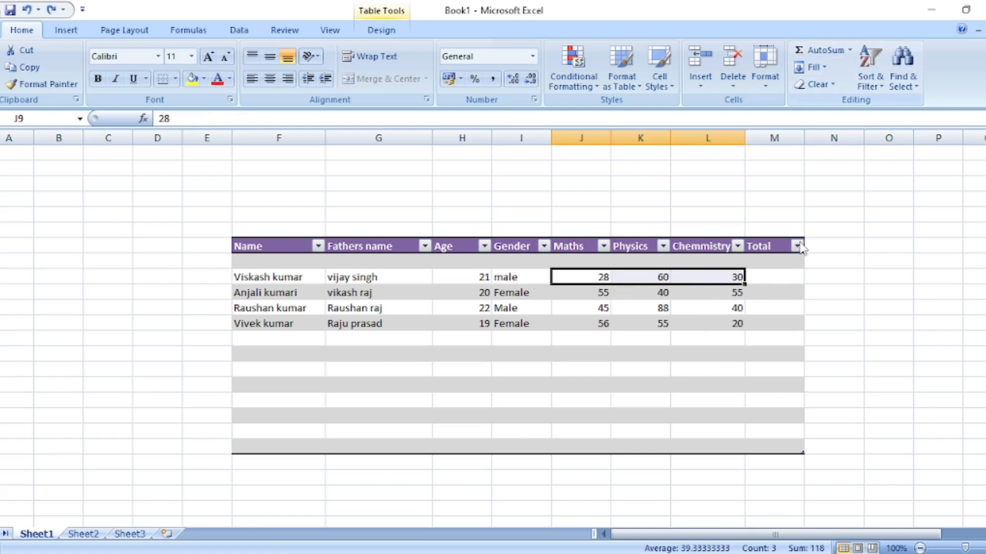
Step: Enter a SUM formula in the Total cell M9 that adds the row's marks from J9 to the Chemmistry column
left_click(775, 277)
type("=sum(j")
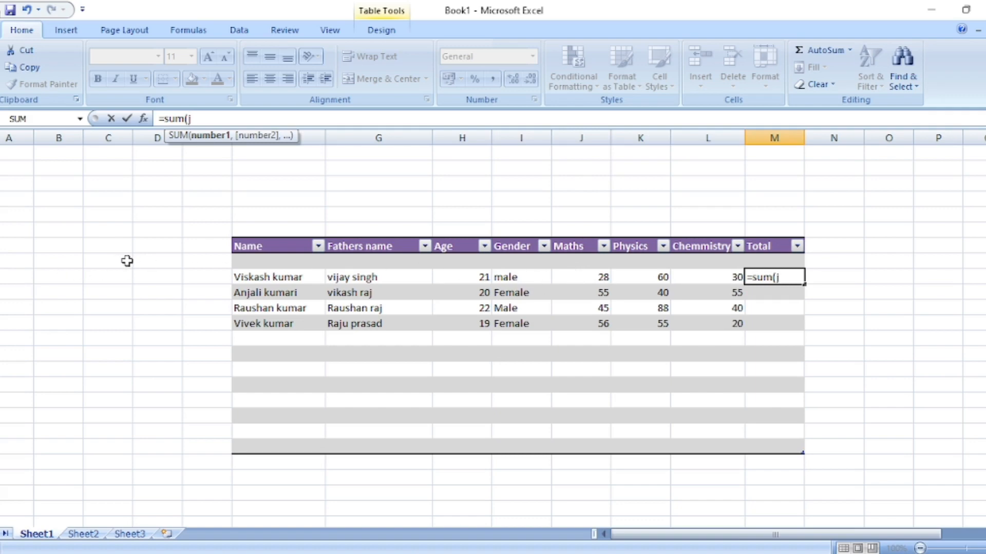
type("9:")
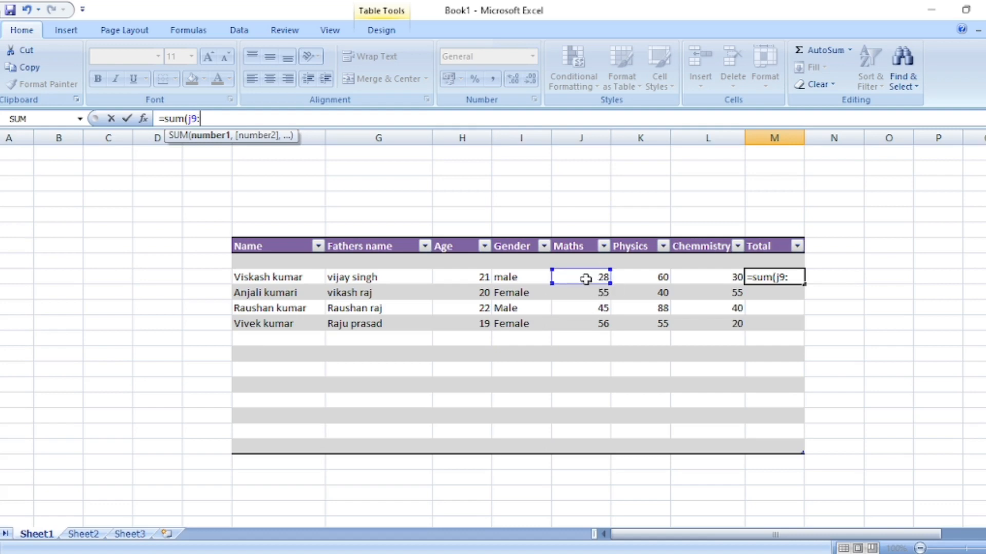
left_click(725, 277)
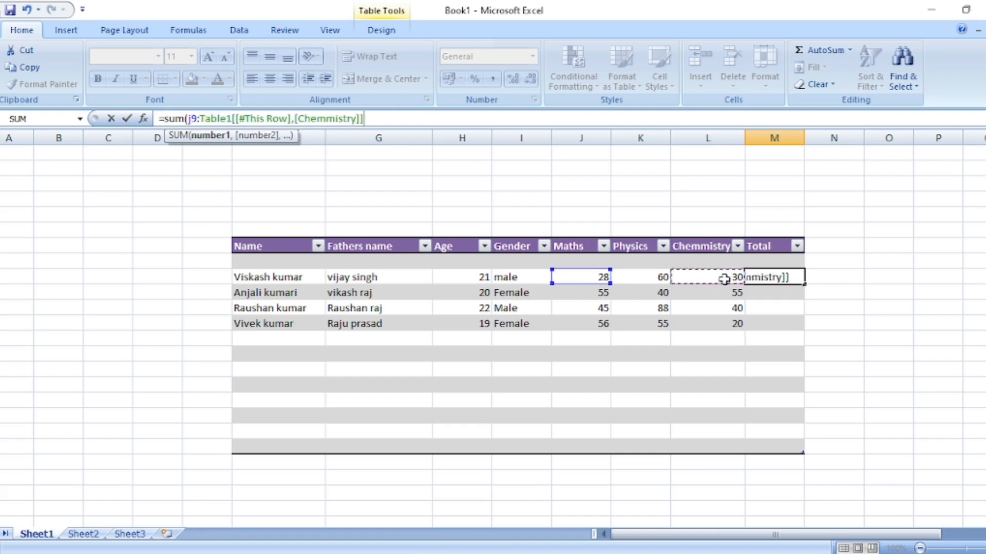
type(")")
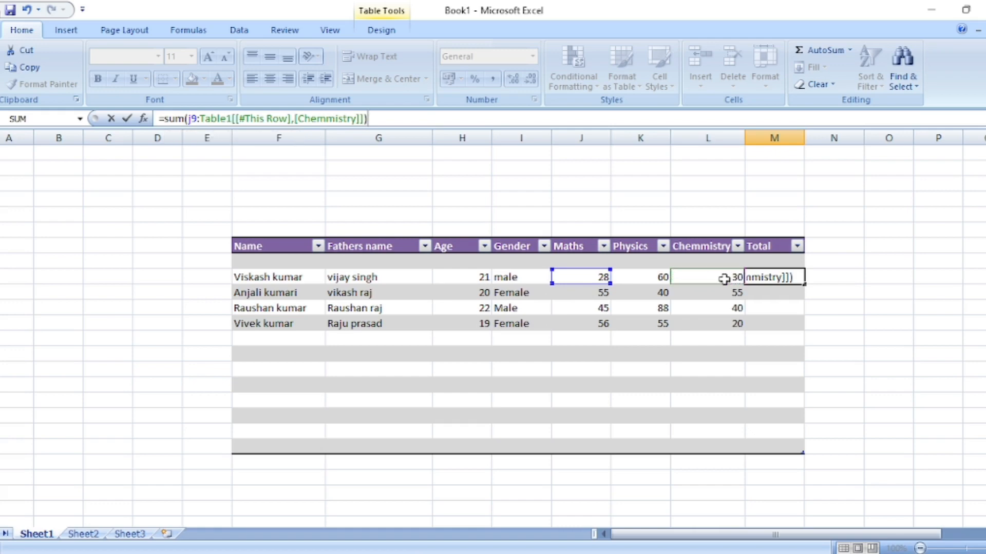
key("Return")
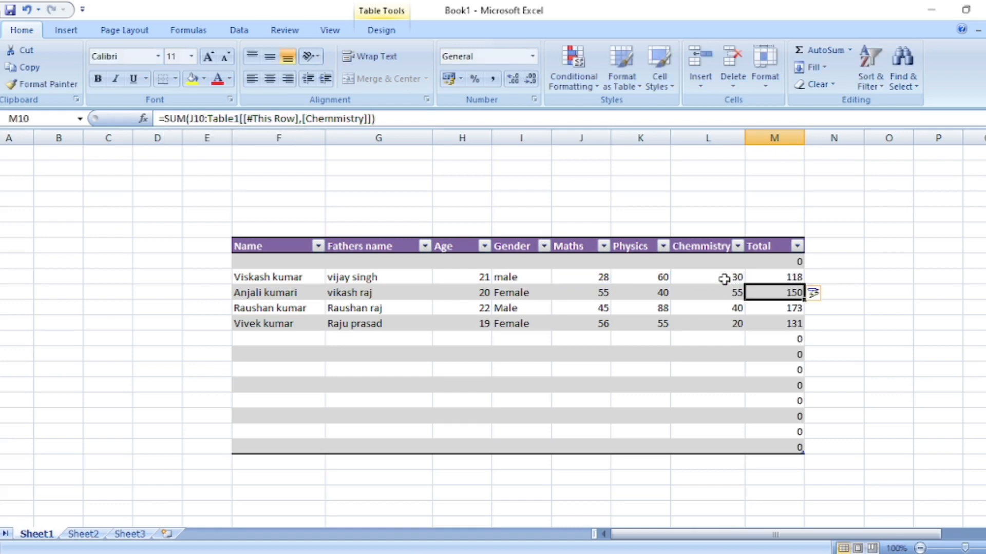
Step: Shrink the table so that it ends at row 12, the fourth student's row
left_click(845, 322)
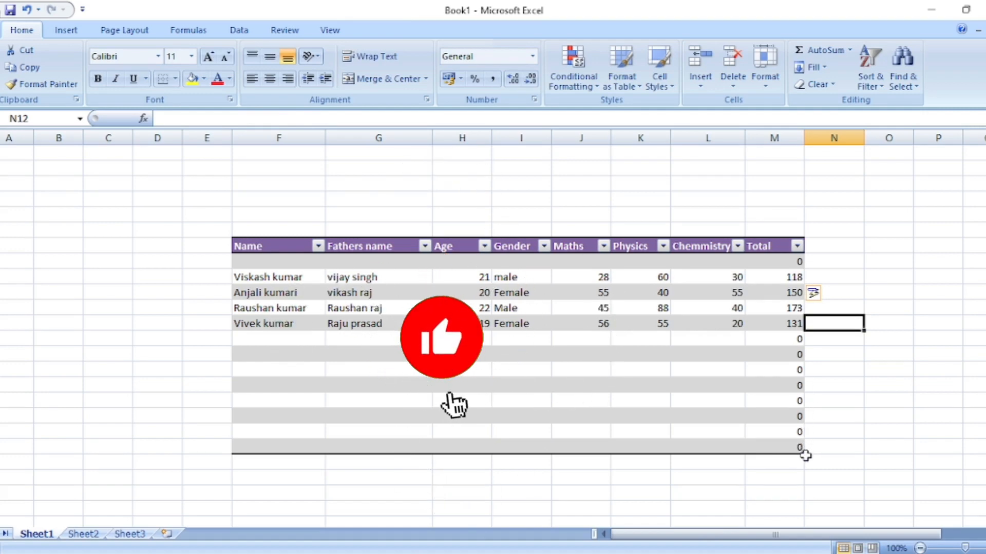
left_click_drag(799, 449, 821, 334)
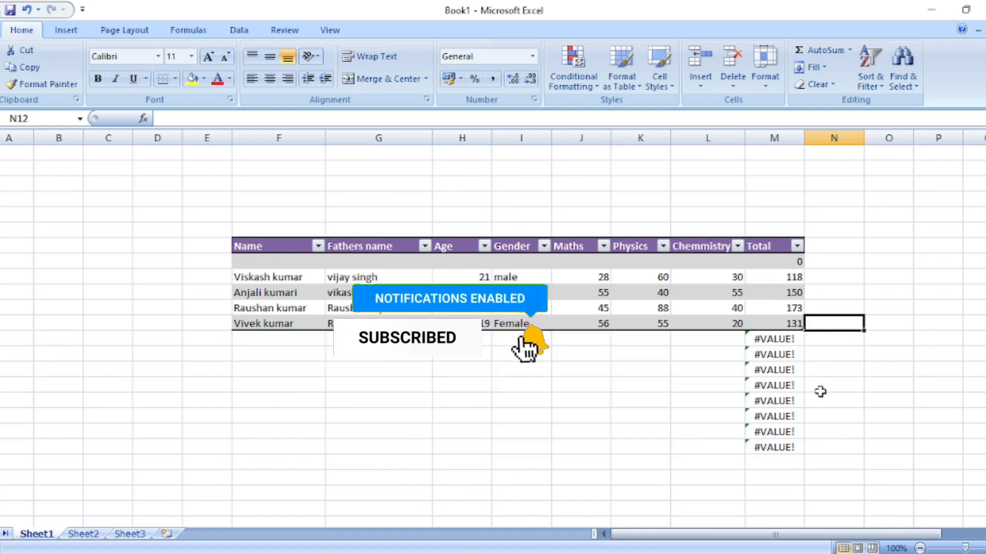
left_click(818, 390)
left_click(780, 448)
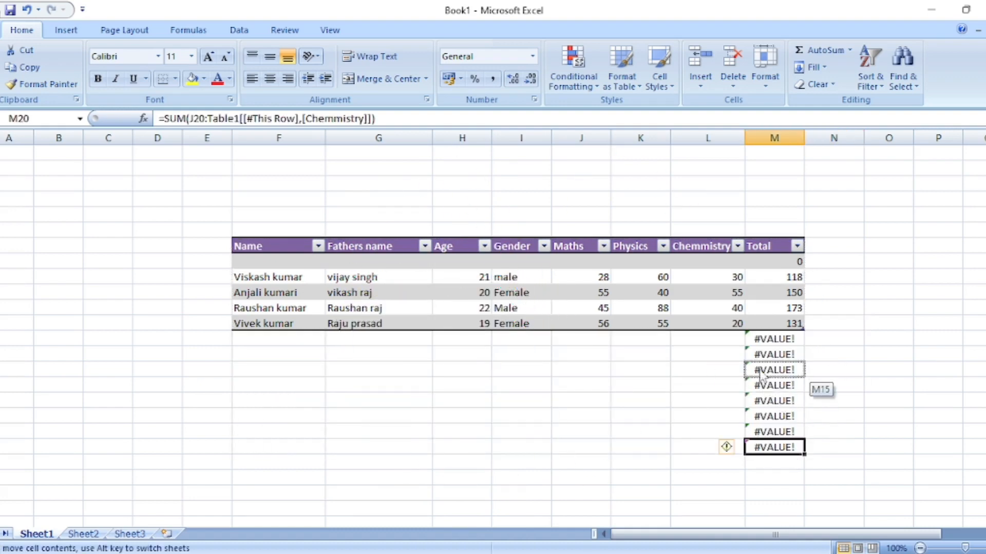
left_click_drag(707, 339, 791, 426)
right_click(776, 411)
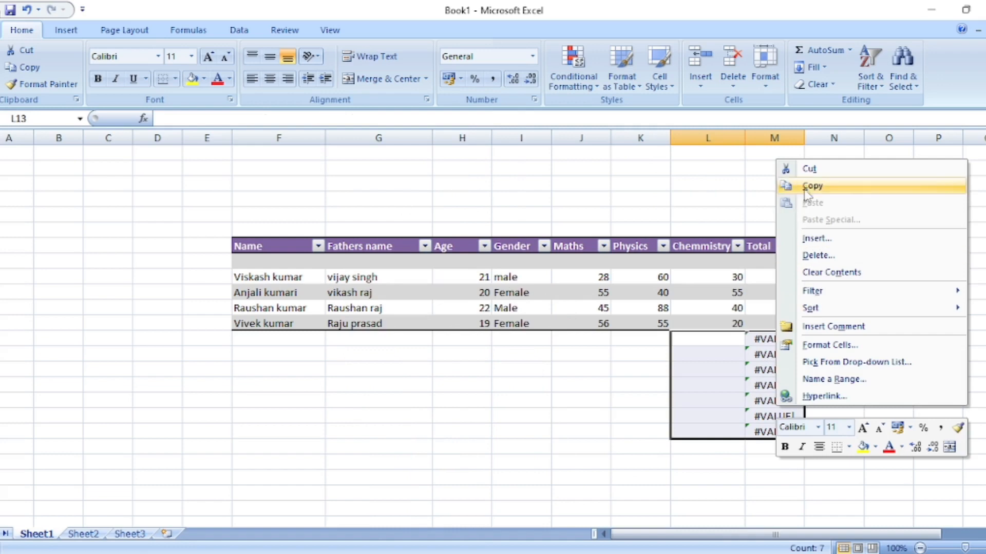
left_click(809, 169)
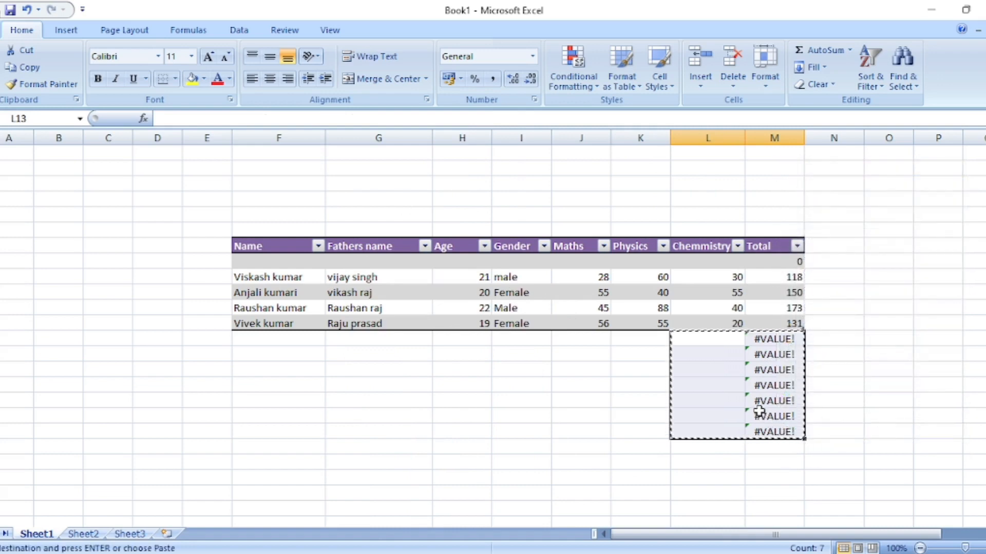
key("Escape")
Step: Clear the leftover error formula from cell M20 below the Total column
left_click(770, 448)
left_click(710, 448)
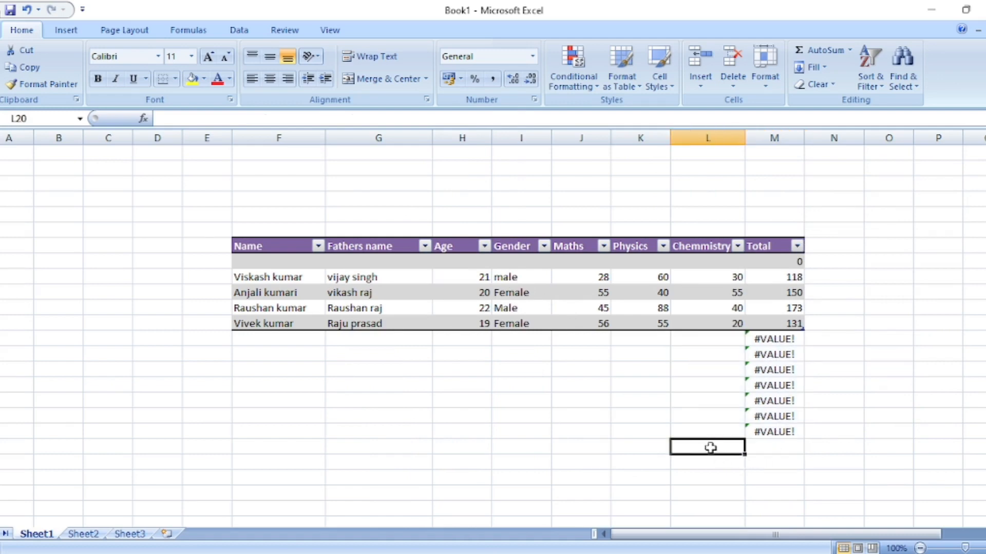
left_click(545, 405)
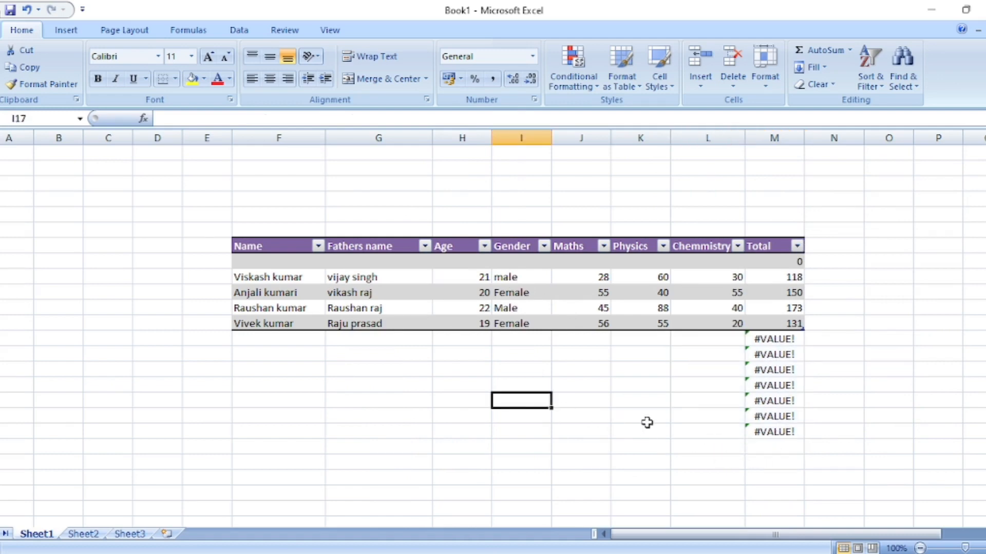
left_click(642, 492)
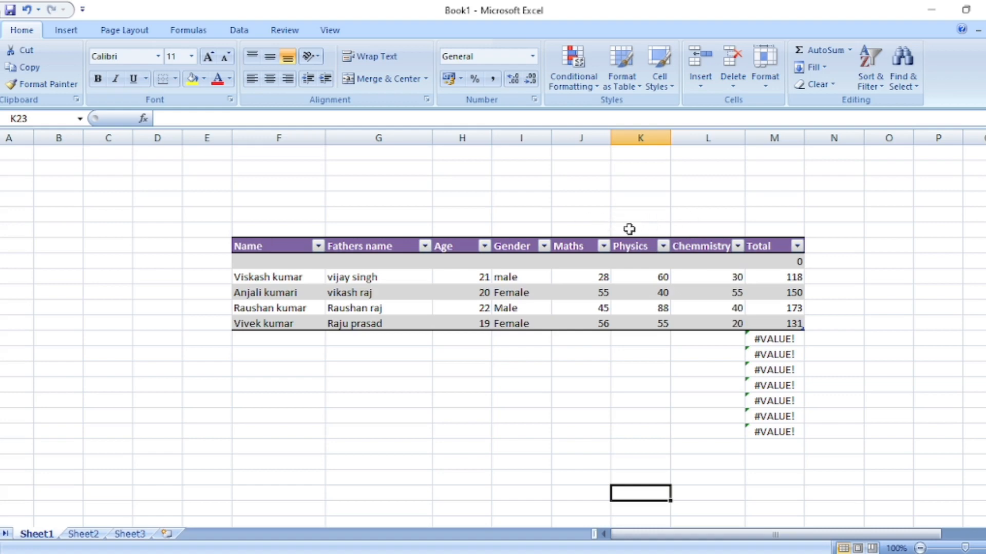
Step: Enter the heading "Subject Name" in J6, above the Maths column
left_click(577, 229)
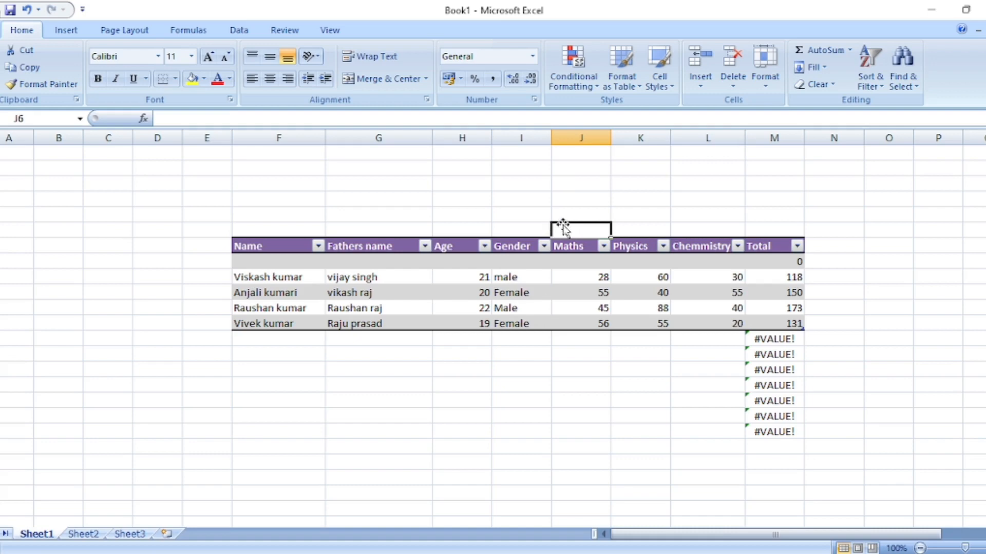
type("Su")
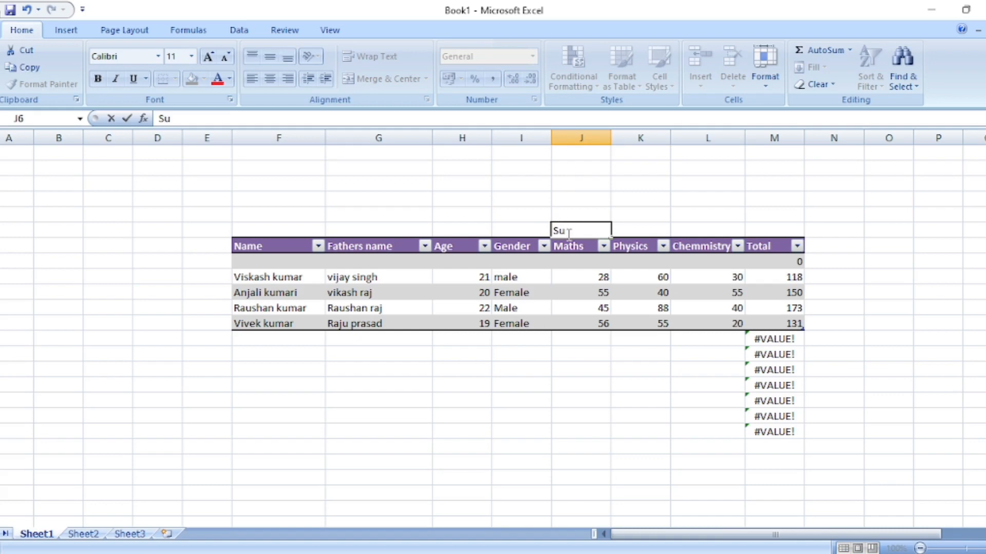
type("bject")
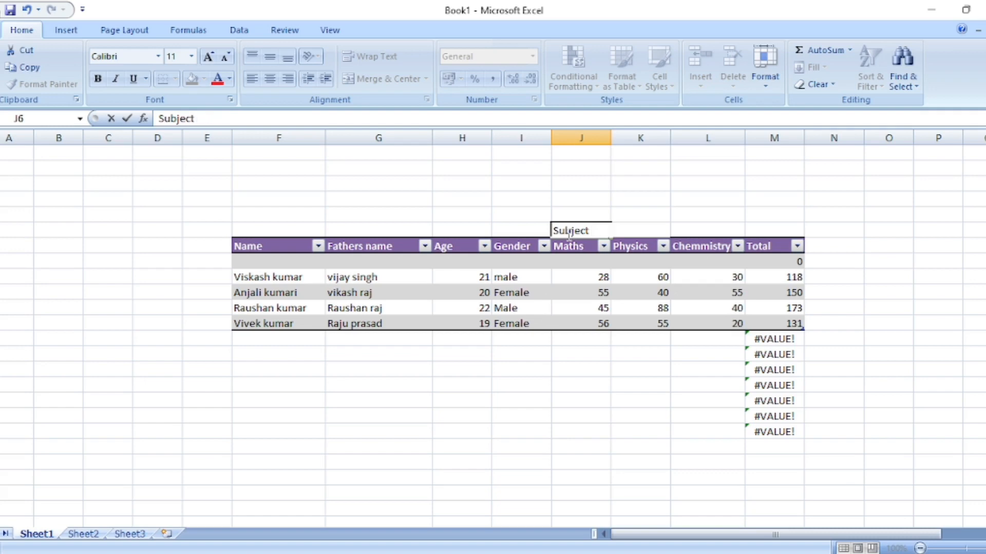
type(" numame")
key("ctrl+Return")
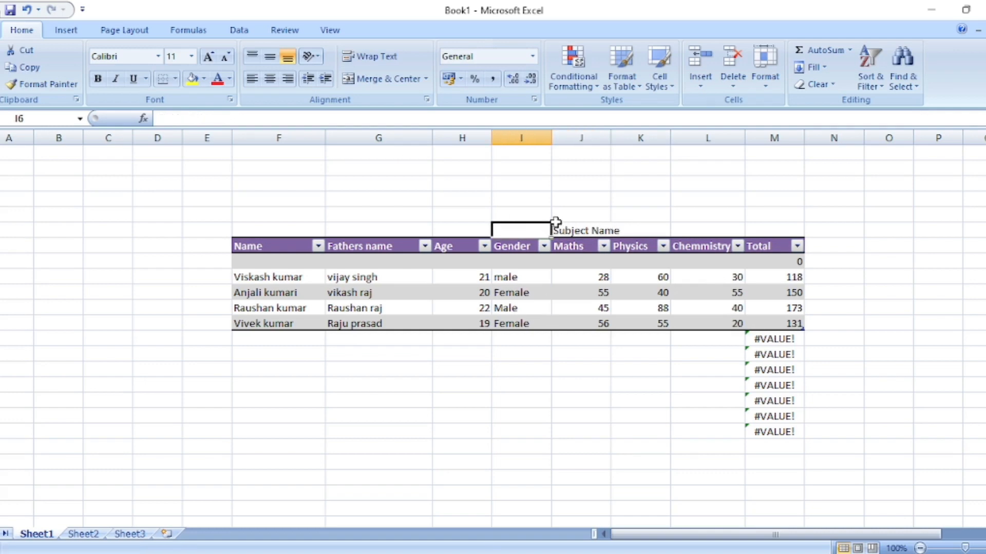
Step: Merge and center the "Subject Name" heading across J6:L6, above the three subject columns
left_click_drag(554, 218, 694, 225)
left_click(530, 225)
left_click(587, 226)
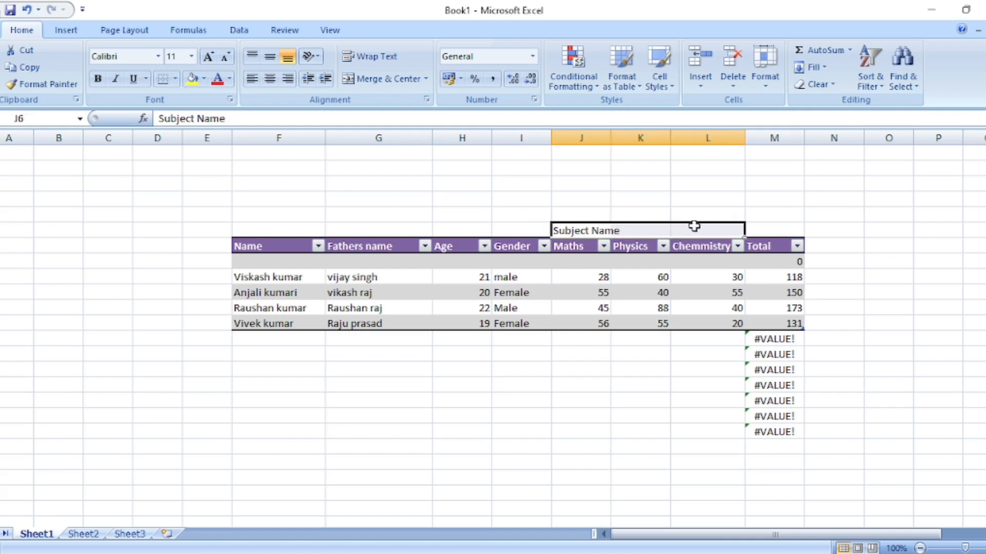
left_click(392, 83)
left_click(580, 431)
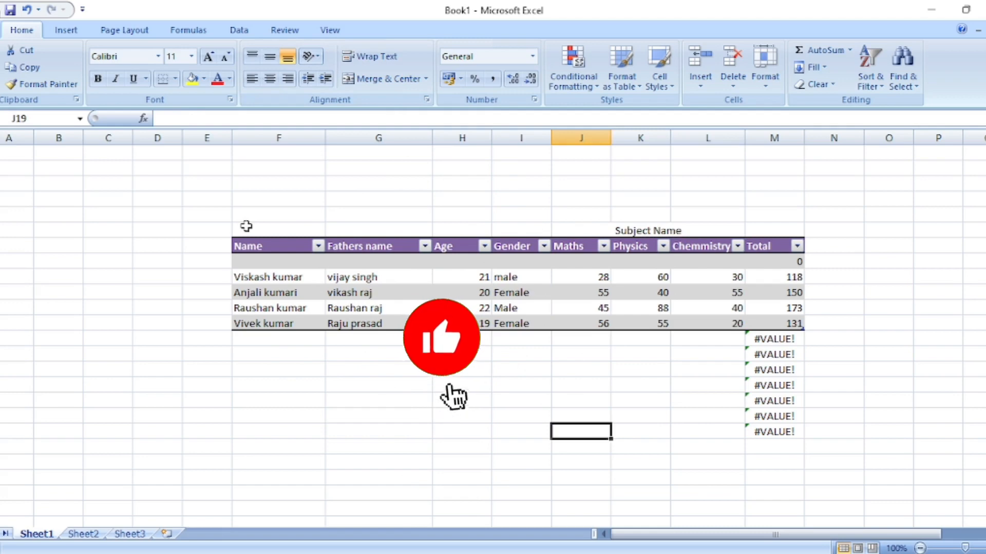
Step: Enter the heading "Personal details" in F6, above the Name column
left_click(311, 228)
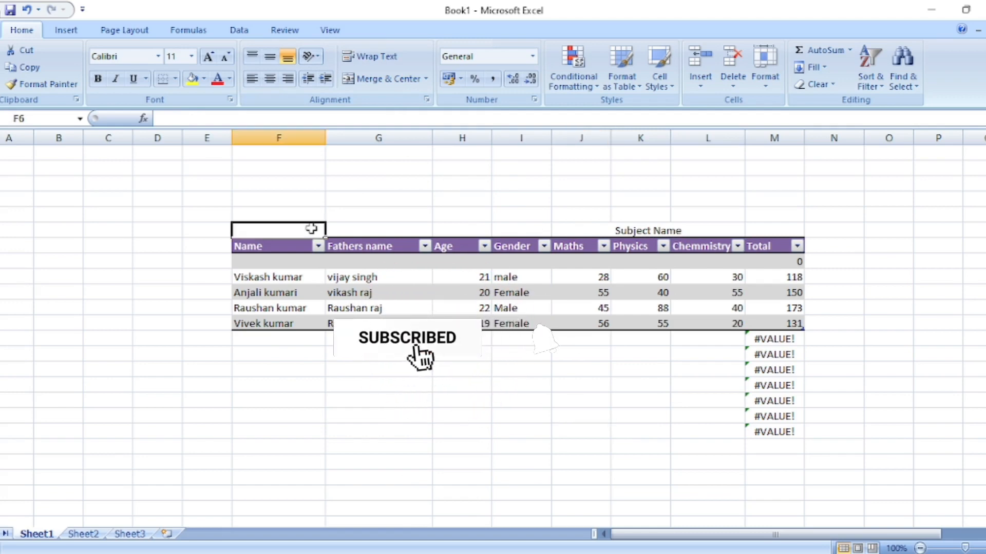
type("Perso")
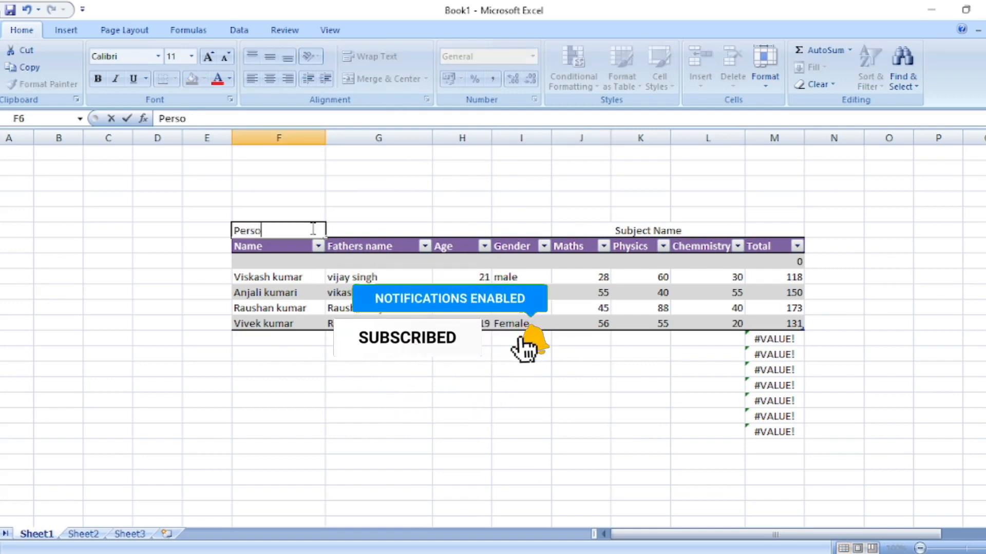
type("nal details")
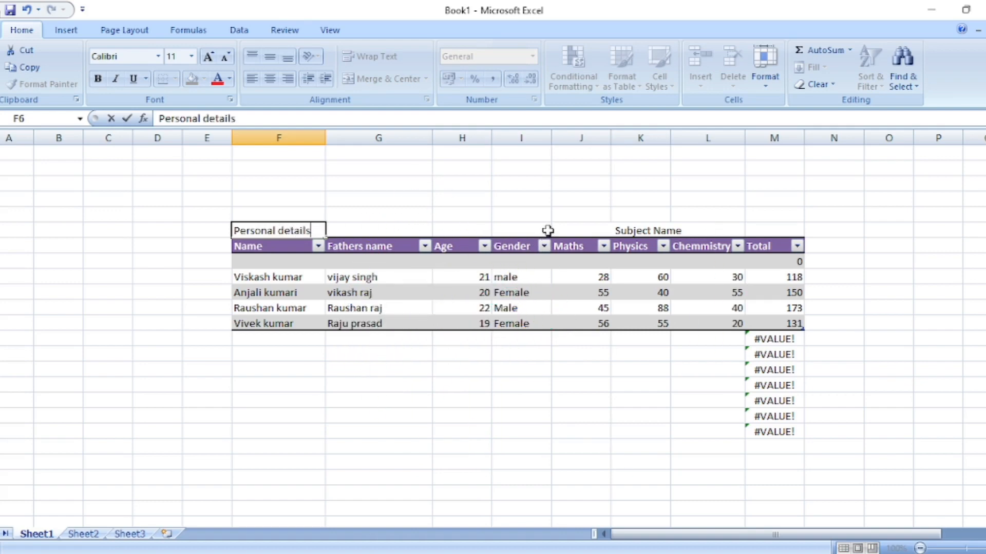
Step: Merge and center the "Personal details" heading across E6:I6
left_click_drag(223, 218, 533, 223)
left_click(246, 225)
left_click(211, 241)
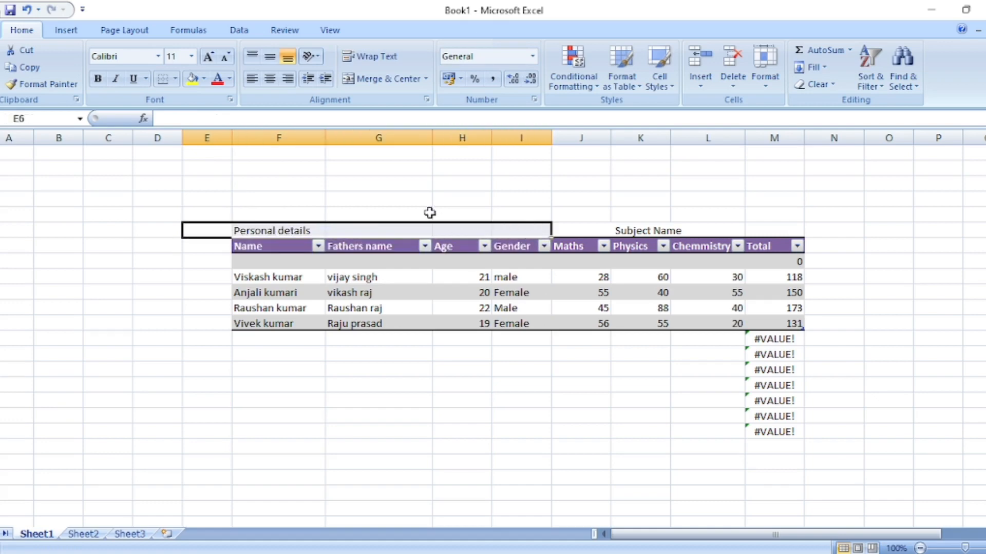
left_click(385, 78)
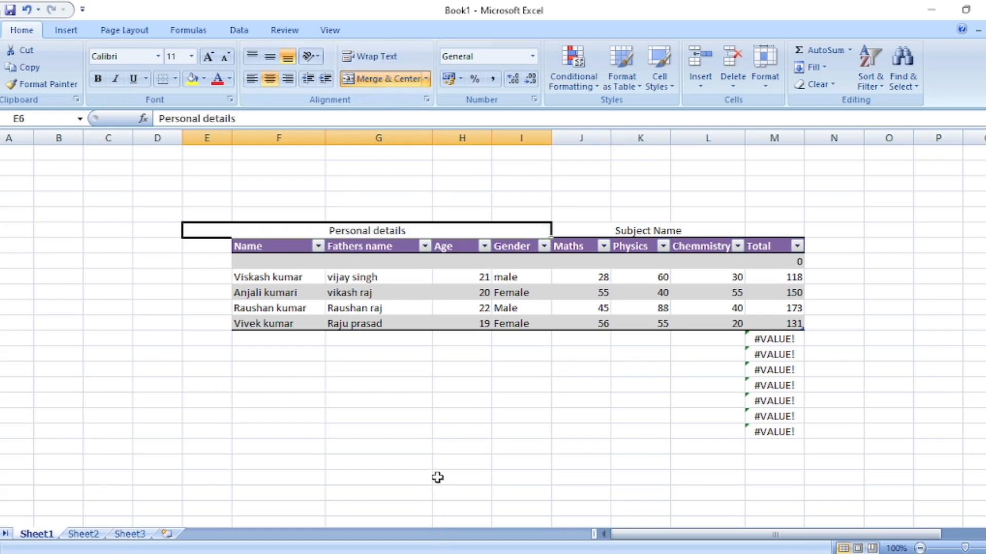
left_click(435, 447)
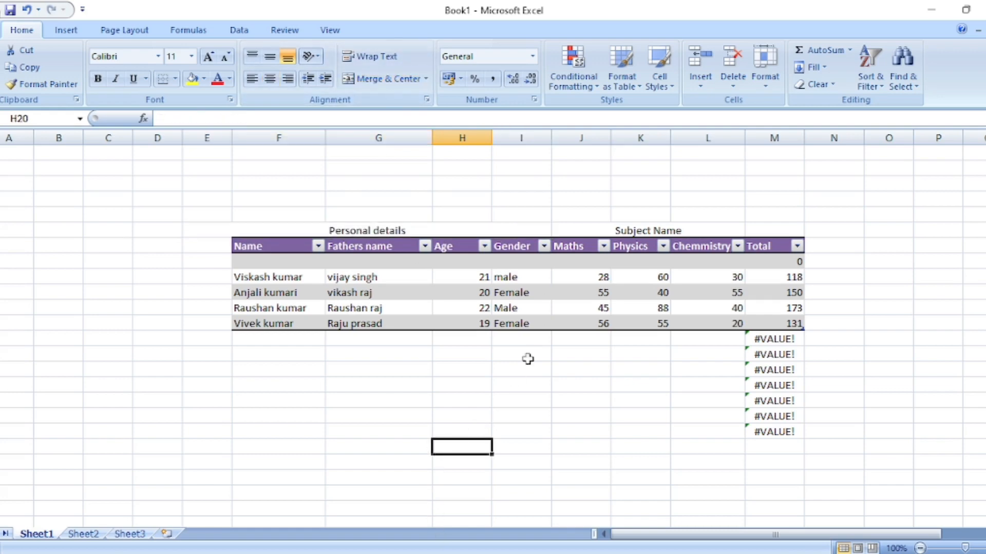
Step: Fill the merged "Personal details" heading with the standard yellow color
left_click(456, 229)
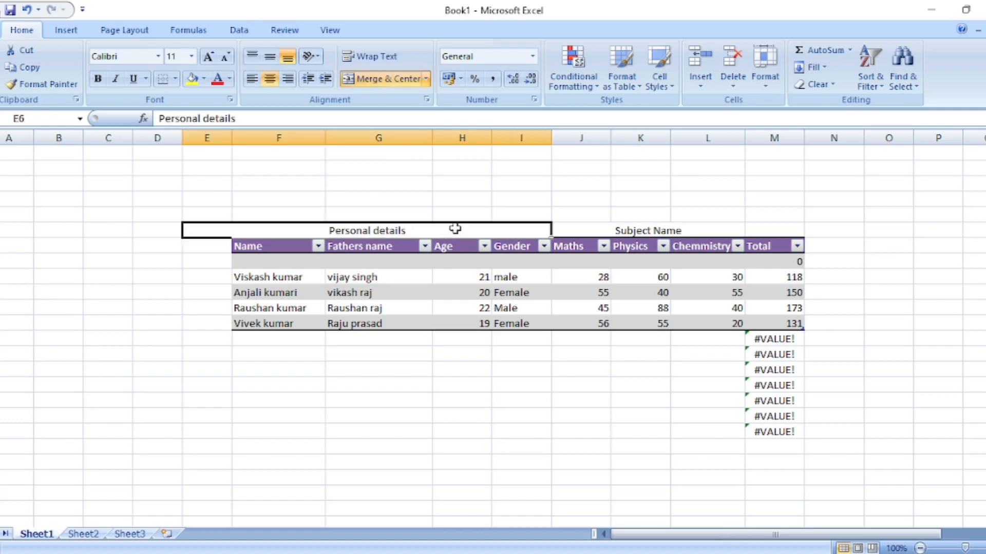
left_click(204, 79)
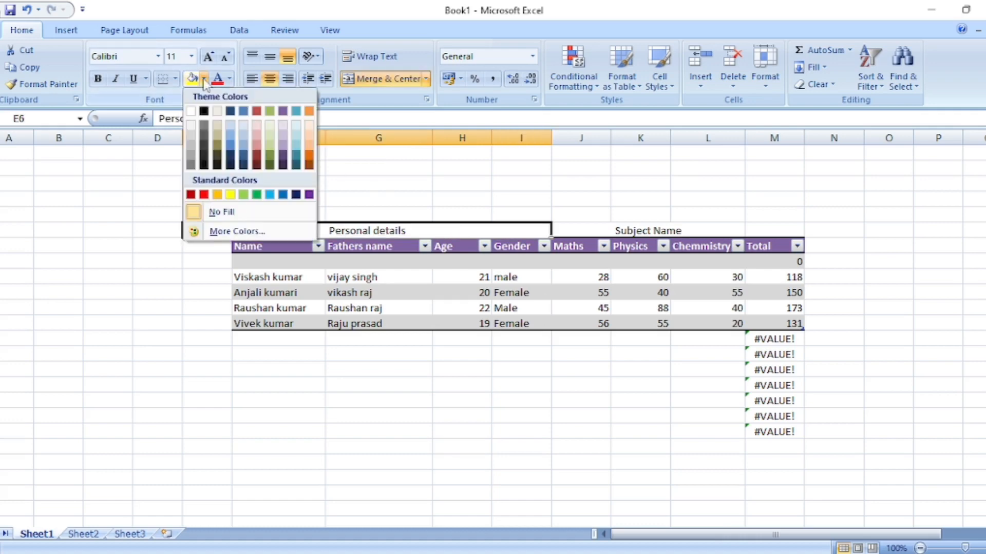
left_click(230, 194)
left_click(359, 386)
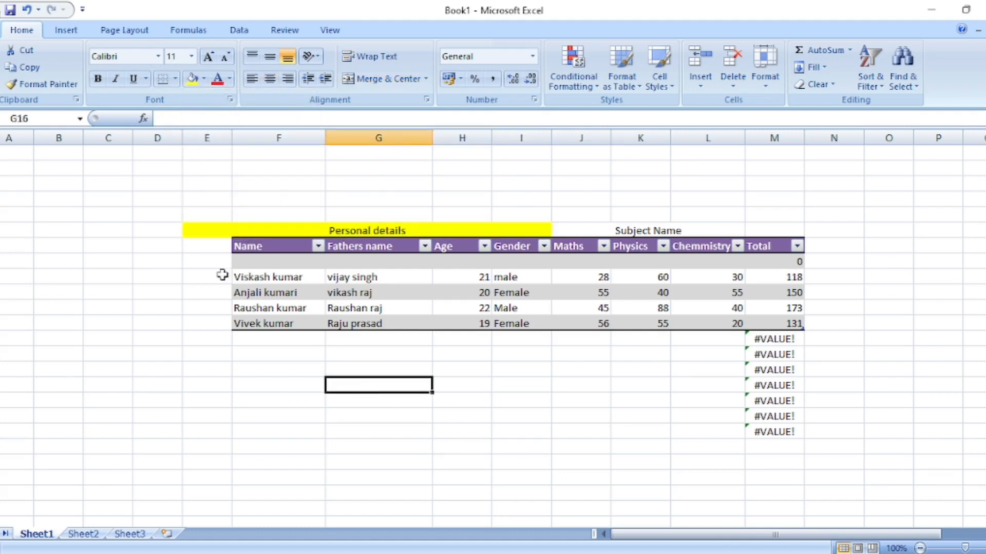
left_click(208, 235)
left_click(562, 445)
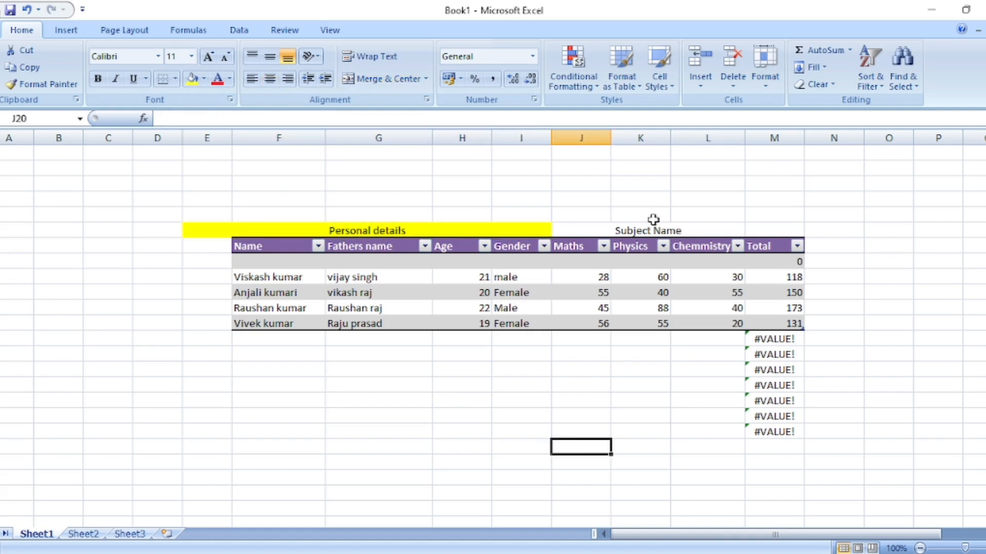
Step: Fill the merged "Subject Name" heading with the standard light blue color
left_click(712, 230)
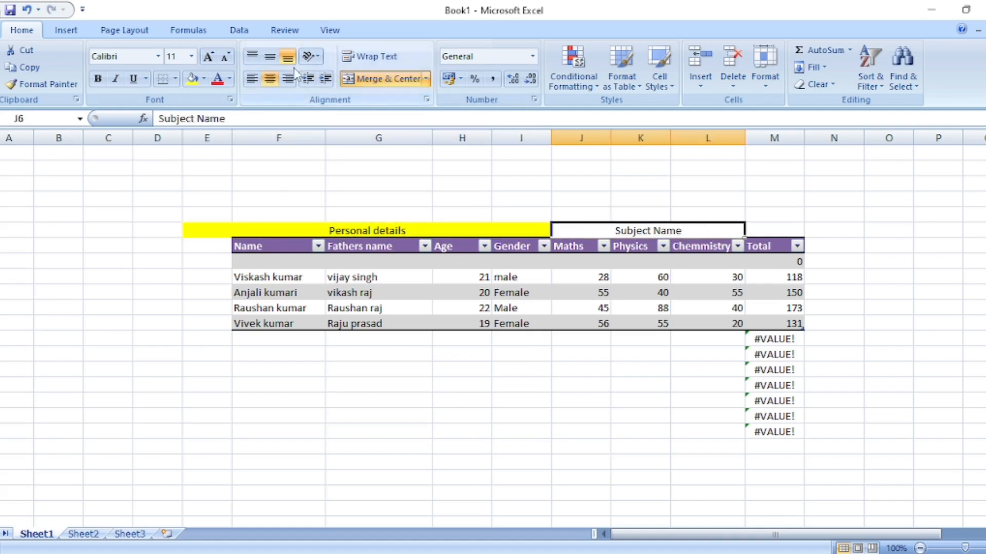
left_click(229, 78)
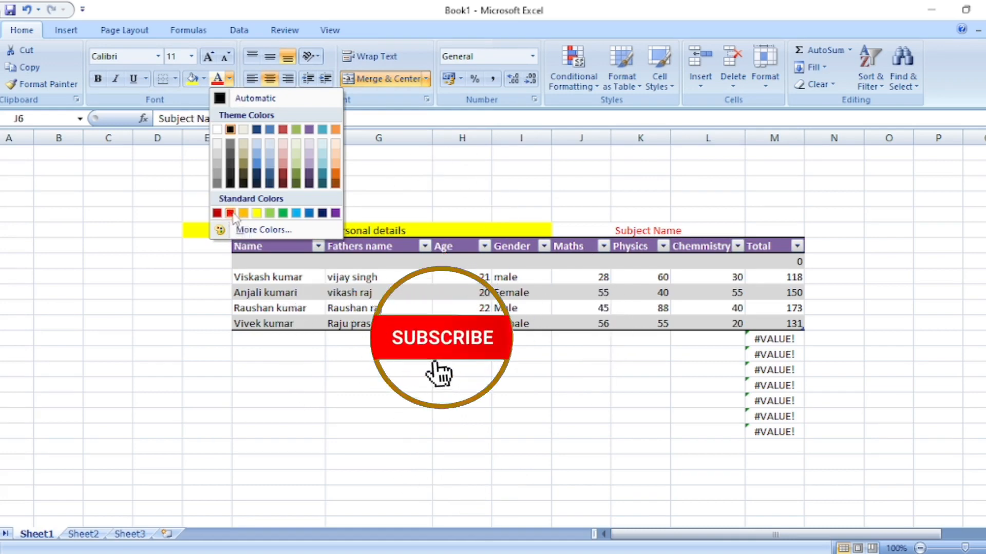
left_click(204, 80)
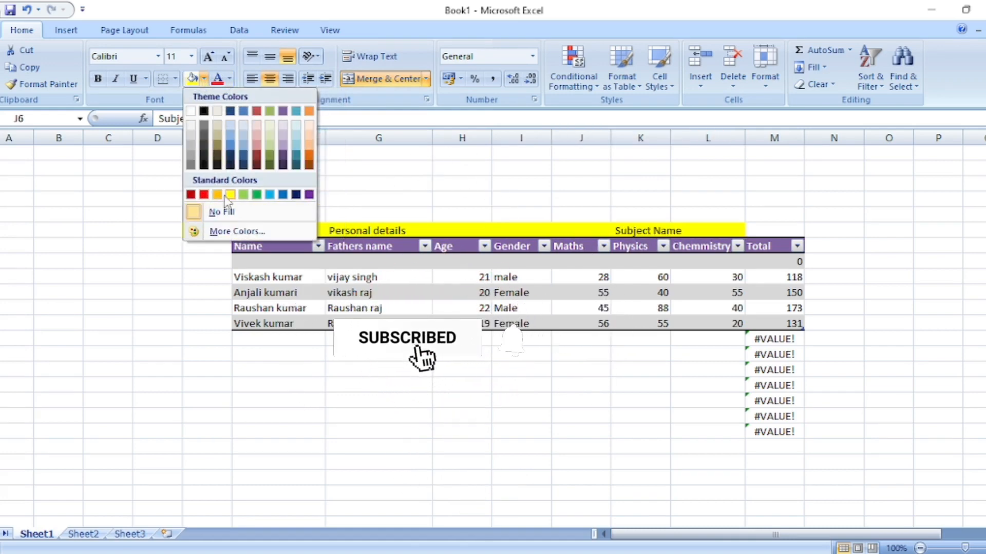
left_click(270, 194)
left_click(319, 469)
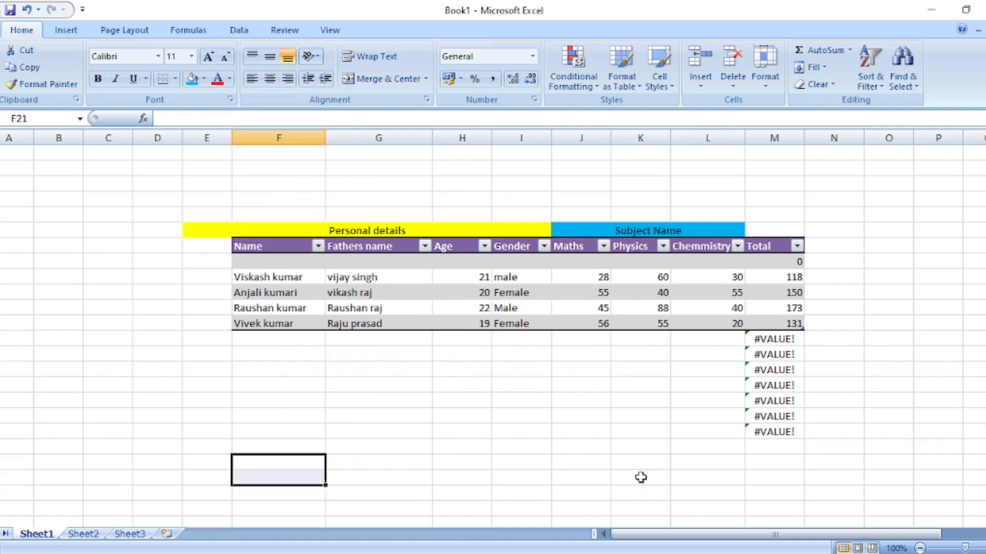